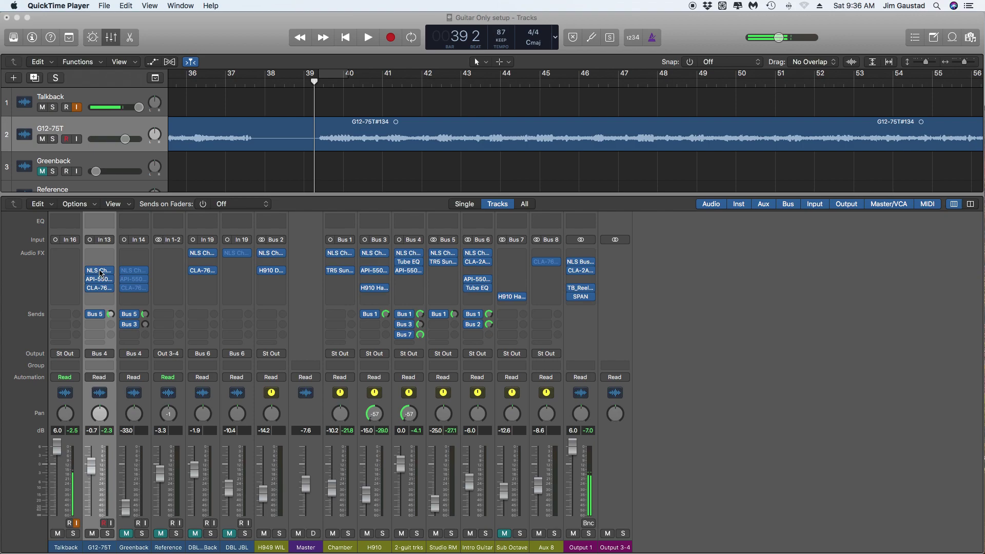
Open the G12-75T's NLS Channel plug-in, showing the VH NLS Pre preset in Spike mode.
{"action": "left_click", "coordinate": [101, 272]}
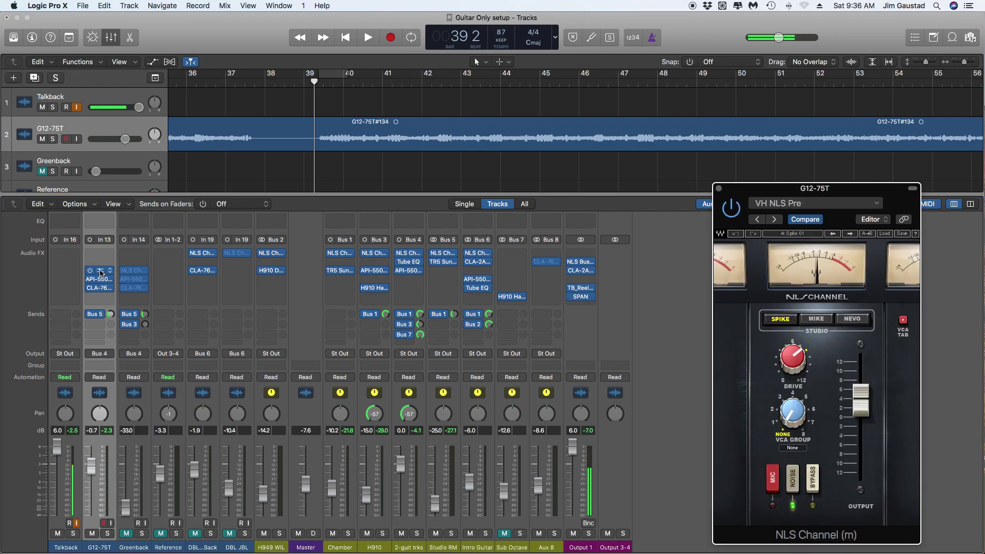
Close the NLS Channel, then view and close the G12-75T's API-550A EQ settings.
{"action": "left_click", "coordinate": [719, 189]}
{"action": "left_click", "coordinate": [99, 279]}
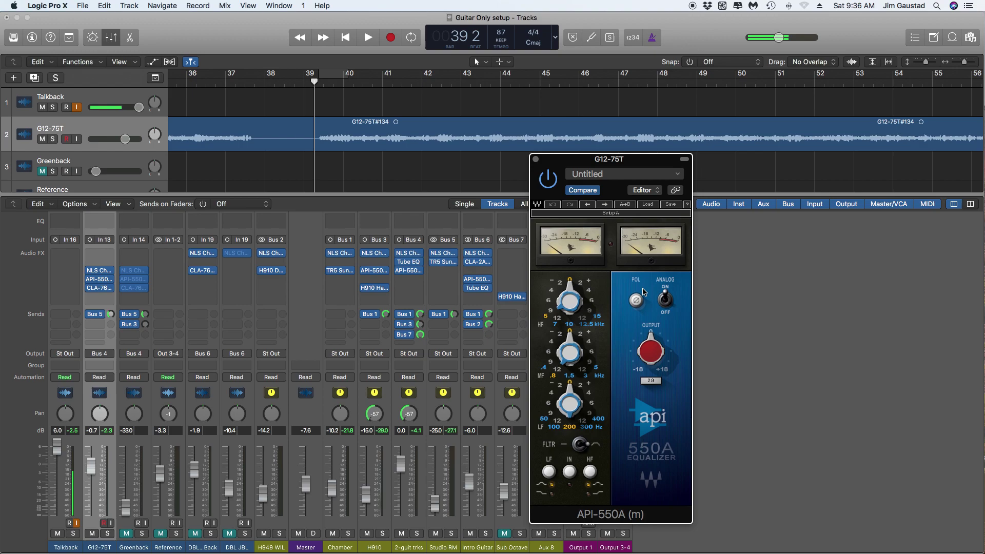
{"action": "left_click", "coordinate": [536, 160]}
{"action": "mouse_move", "coordinate": [97, 292]}
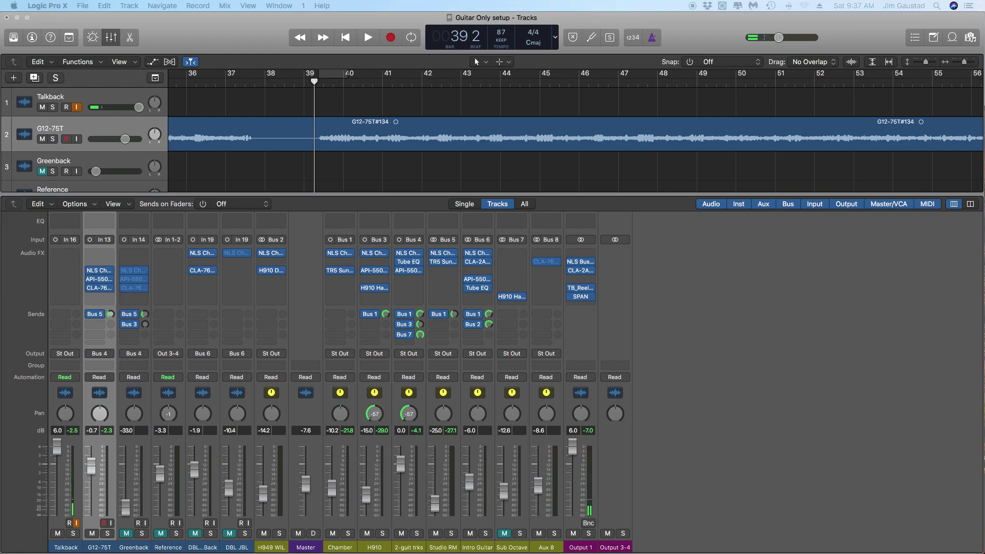
Place the CLA-76 (VH 1176 preset) over the mixer and play the G12-75T guitar through it.
{"action": "left_click_drag", "start_coordinate": [984, 149], "coordinate": [792, 237]}
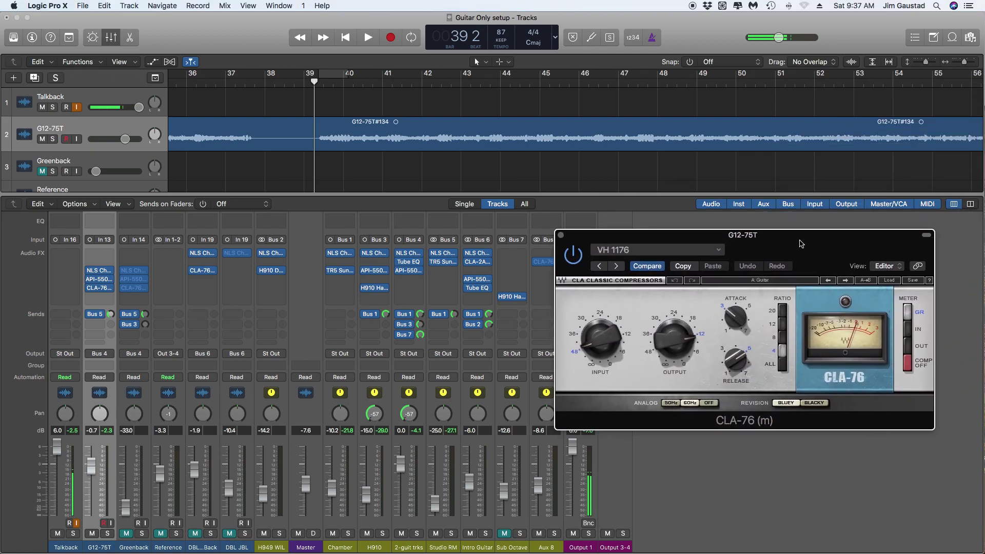
{"action": "left_click", "coordinate": [368, 38]}
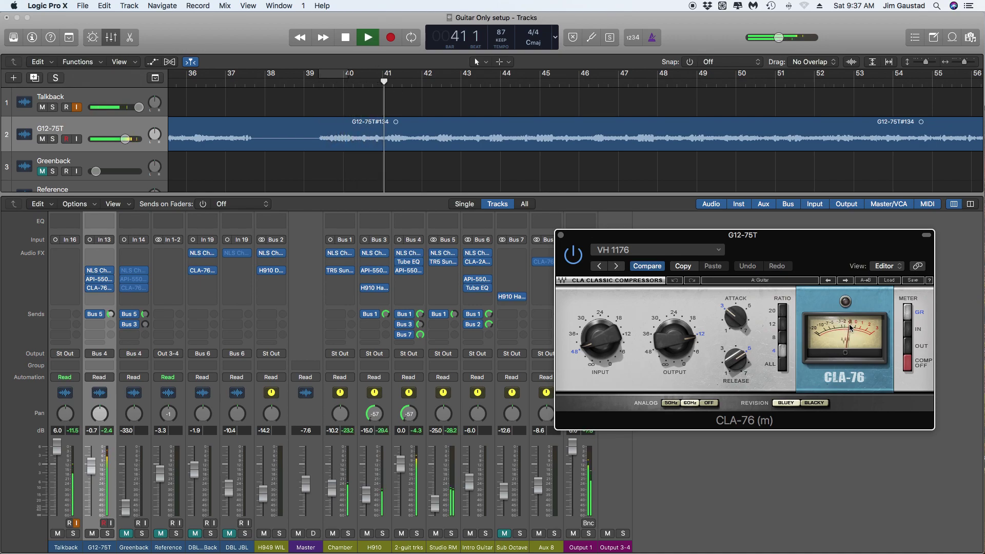
{"action": "key", "text": "space"}
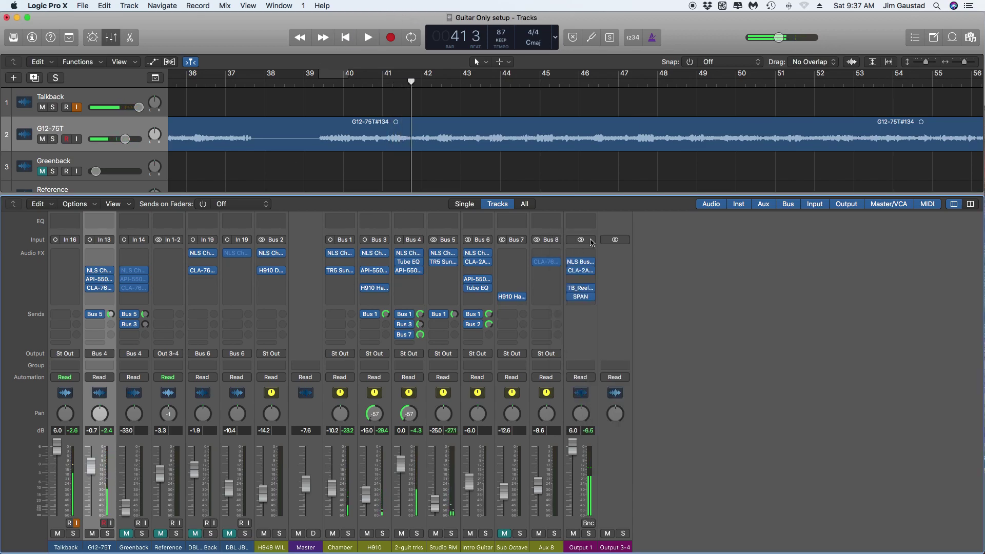
Close the CLA-76 window and drag the playhead from bar 41 back to bar 39.
{"action": "left_click", "coordinate": [561, 235]}
{"action": "left_click_drag", "start_coordinate": [412, 82], "coordinate": [318, 87]}
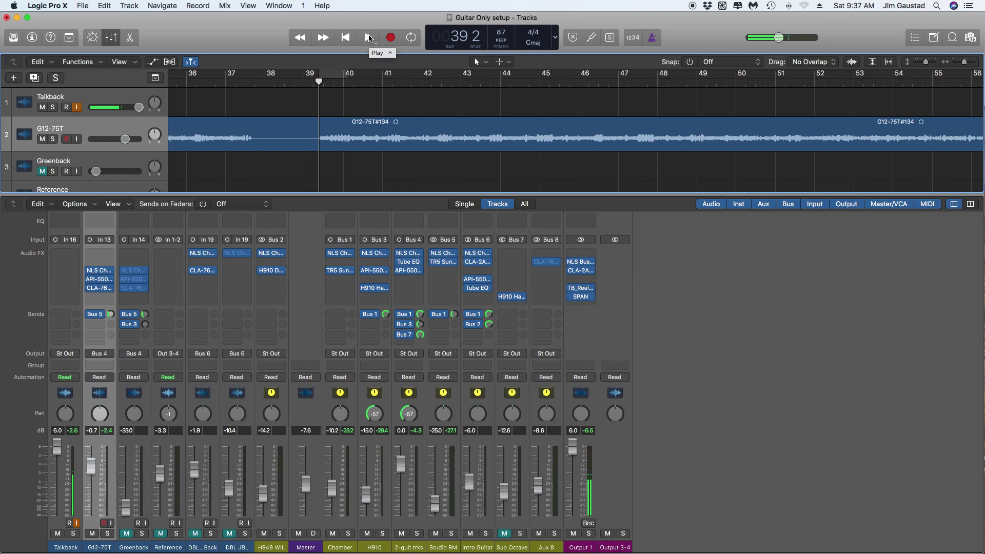
{"action": "left_click", "coordinate": [451, 534]}
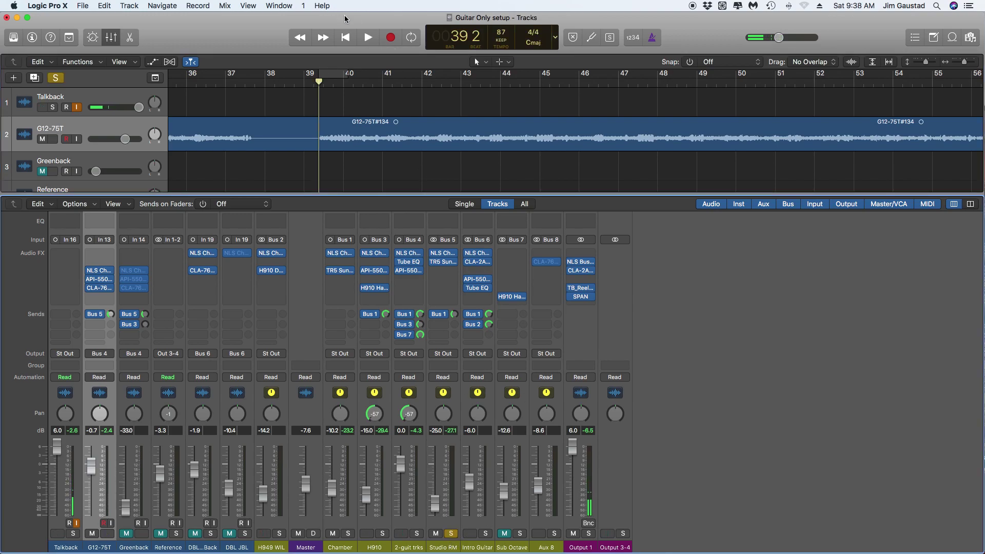
{"action": "left_click", "coordinate": [369, 38]}
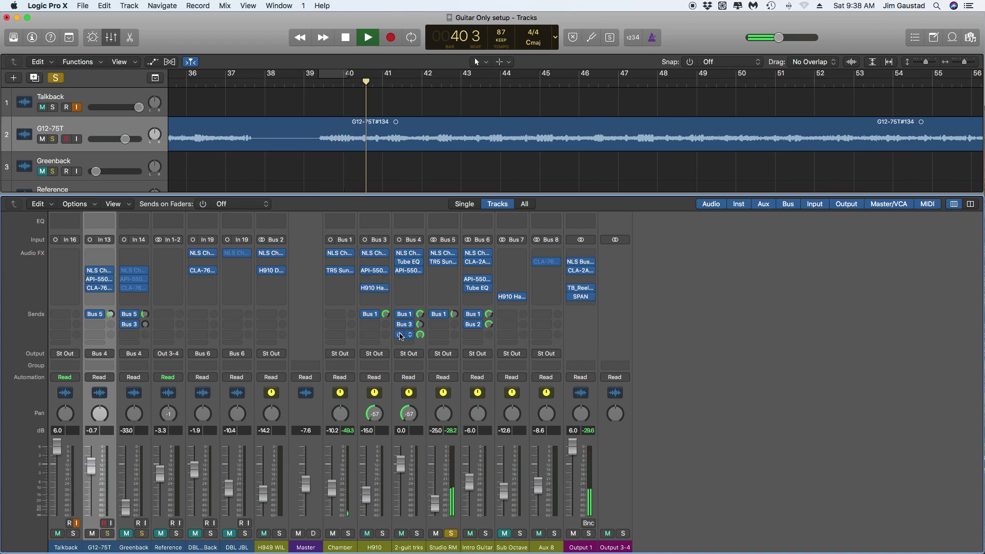
{"action": "mouse_move", "coordinate": [472, 545]}
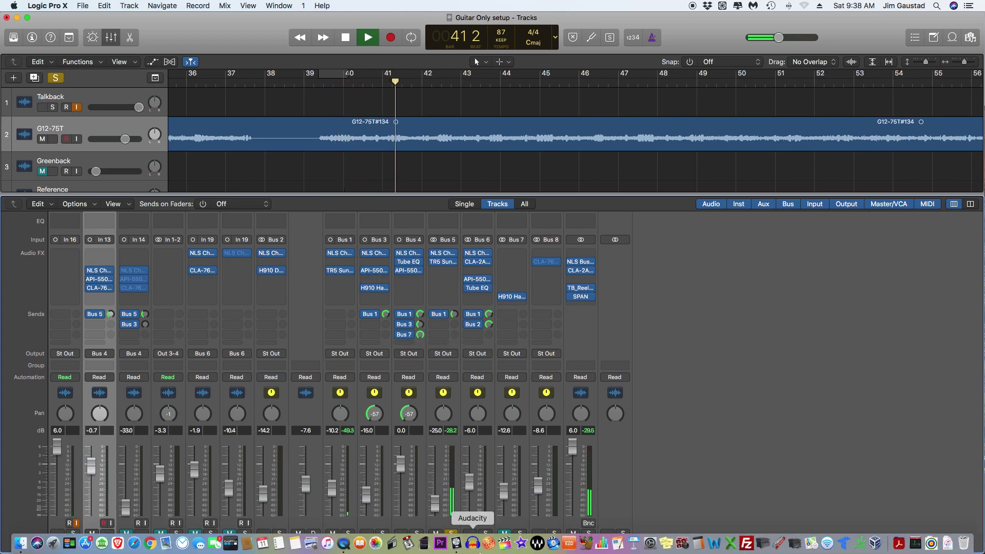
{"action": "left_click", "coordinate": [451, 534]}
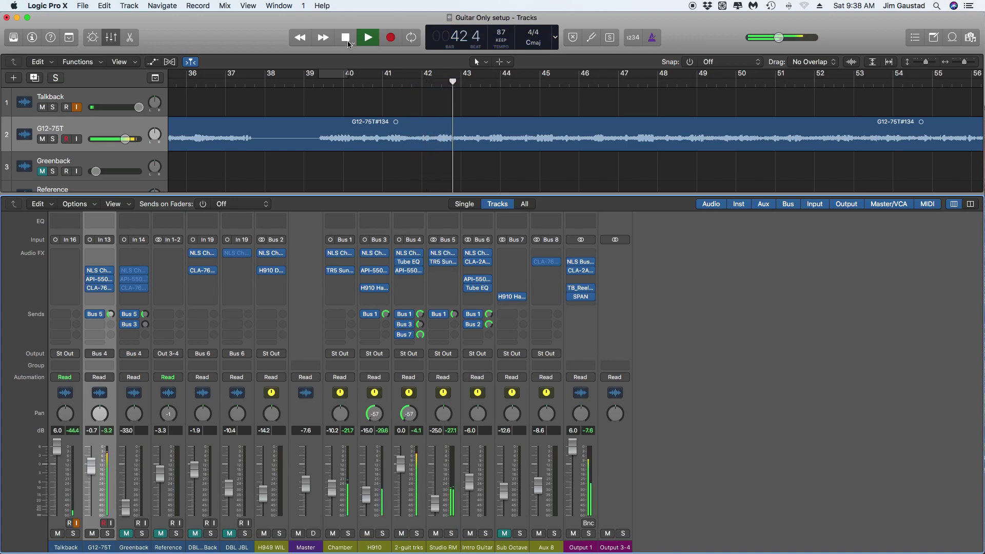
{"action": "left_click", "coordinate": [435, 534]}
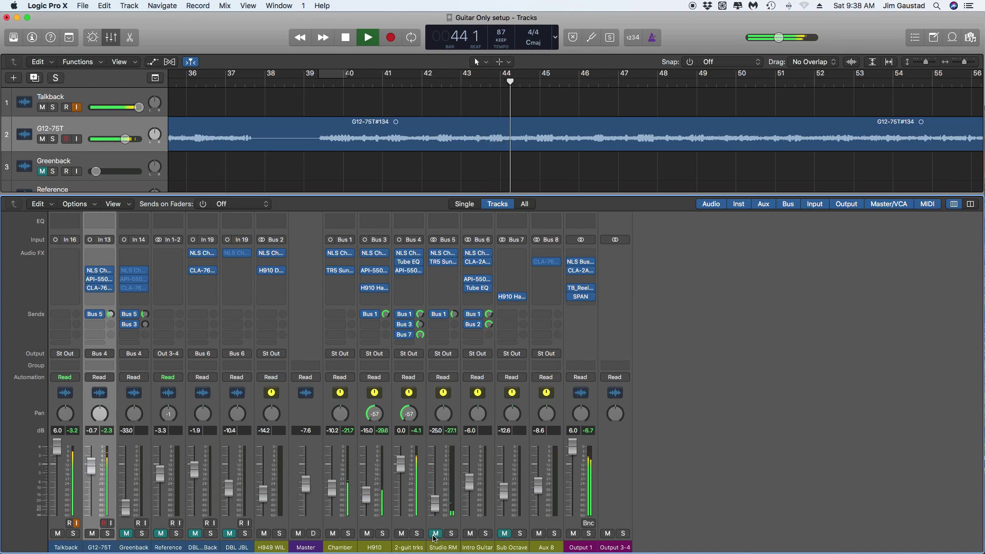
{"action": "left_click", "coordinate": [435, 534]}
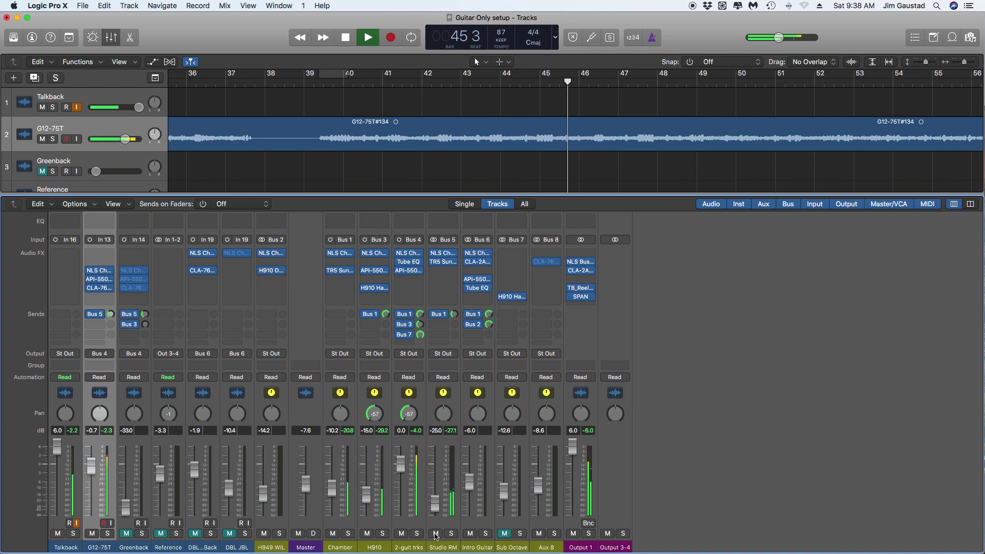
{"action": "left_click", "coordinate": [435, 534]}
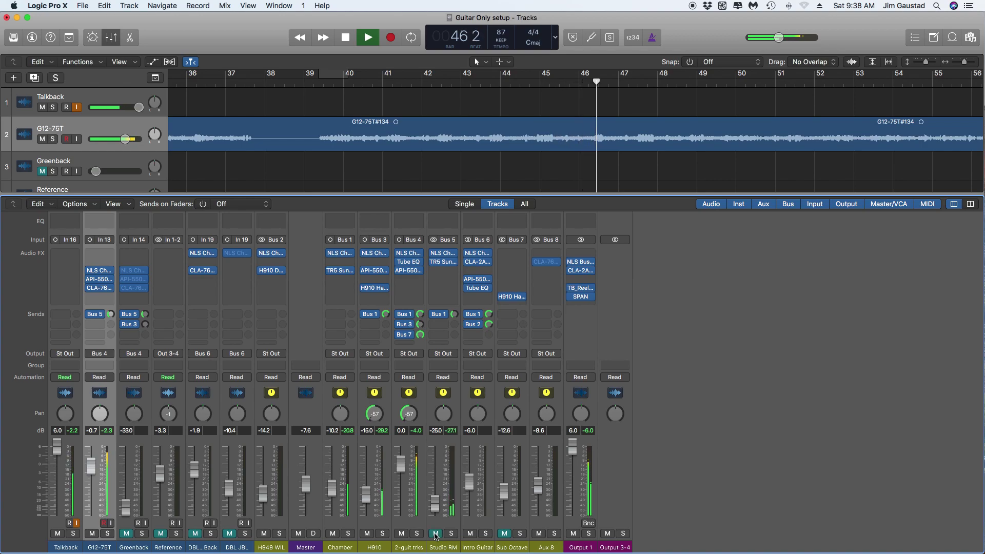
{"action": "left_click", "coordinate": [435, 534]}
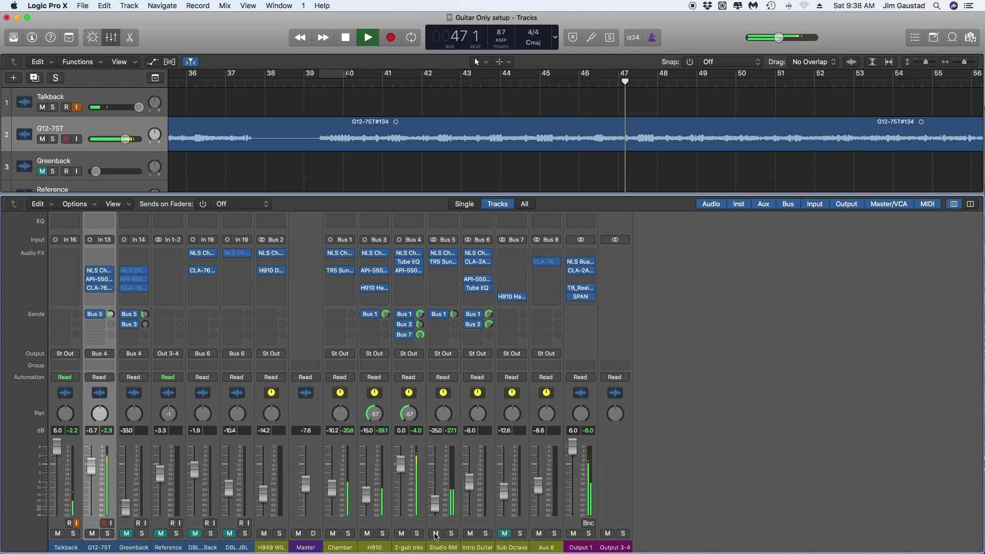
{"action": "left_click", "coordinate": [435, 534]}
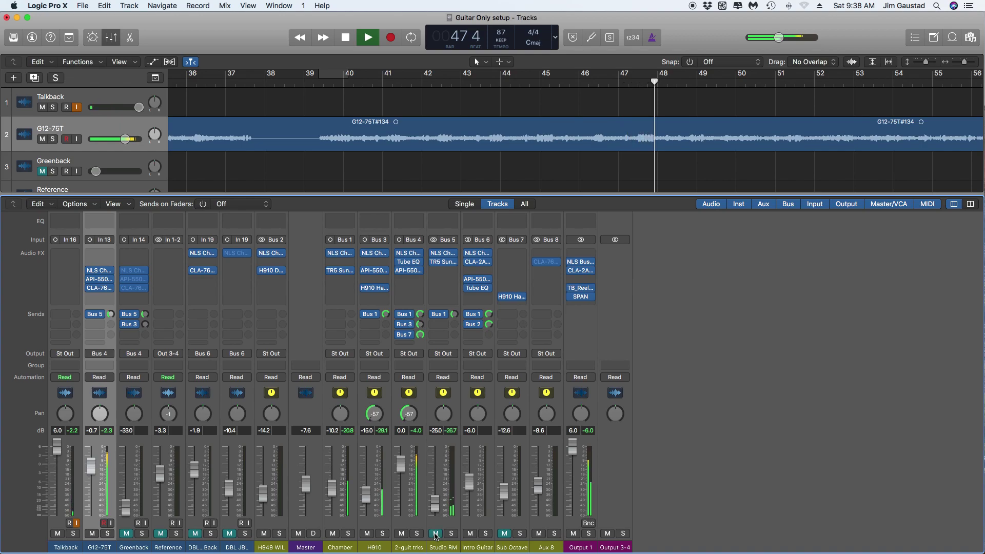
{"action": "left_click", "coordinate": [436, 533]}
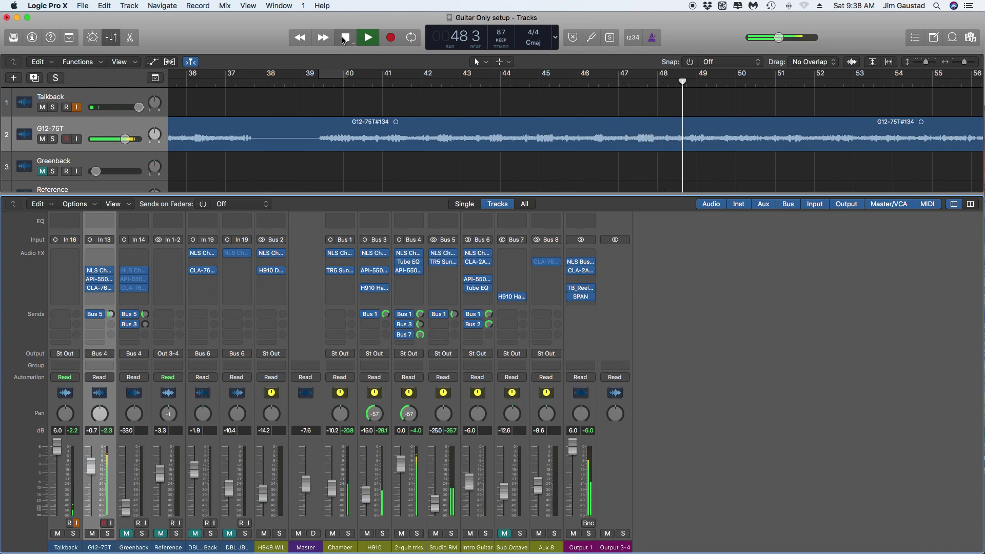
{"action": "key", "text": "space"}
{"action": "left_click_drag", "start_coordinate": [682, 84], "coordinate": [314, 83]}
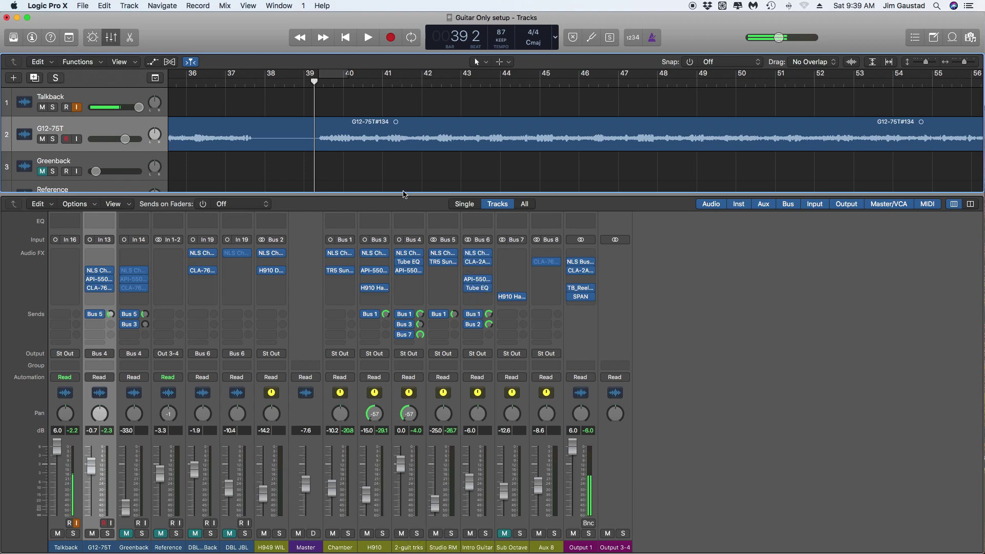
{"action": "mouse_move", "coordinate": [411, 272]}
{"action": "left_click", "coordinate": [410, 255]}
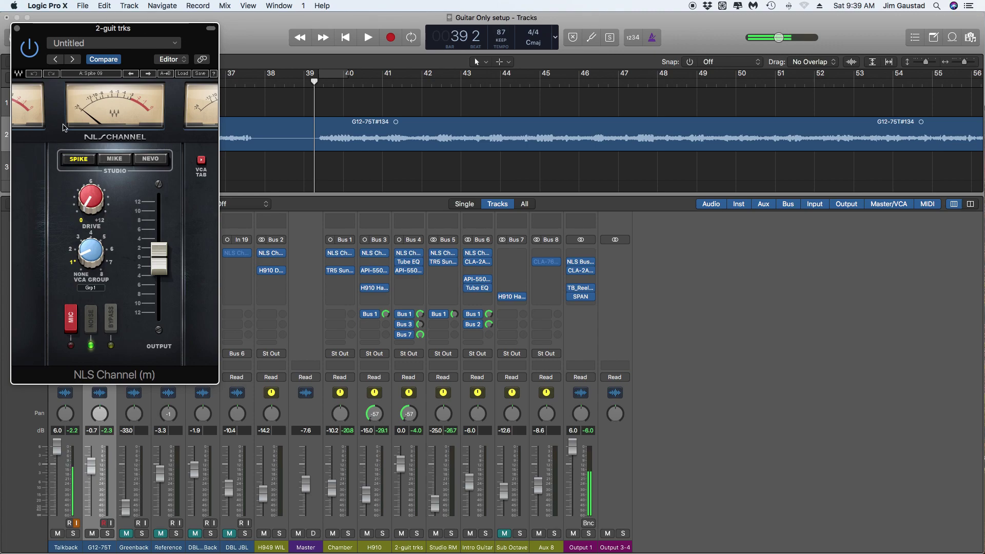
{"action": "left_click", "coordinate": [17, 29]}
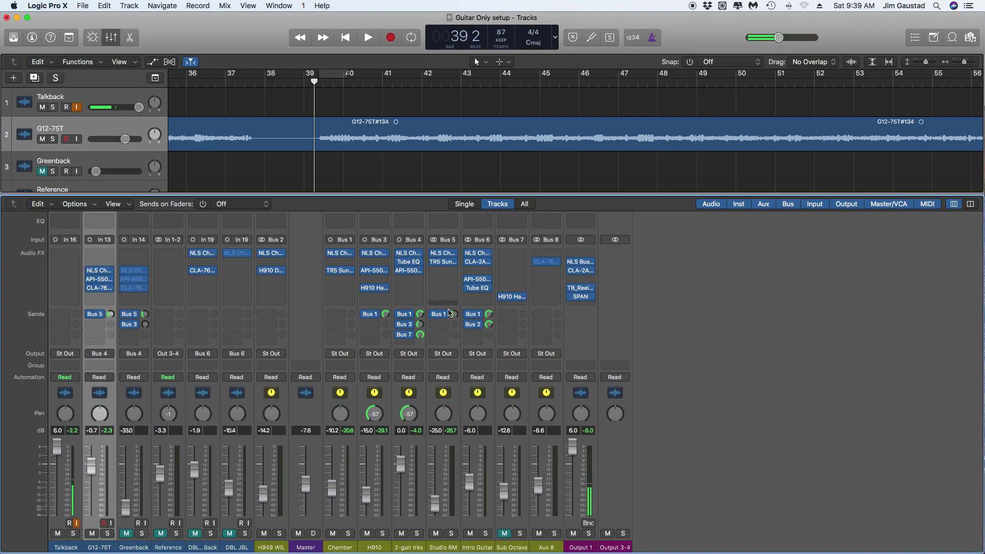
{"action": "left_click", "coordinate": [400, 262]}
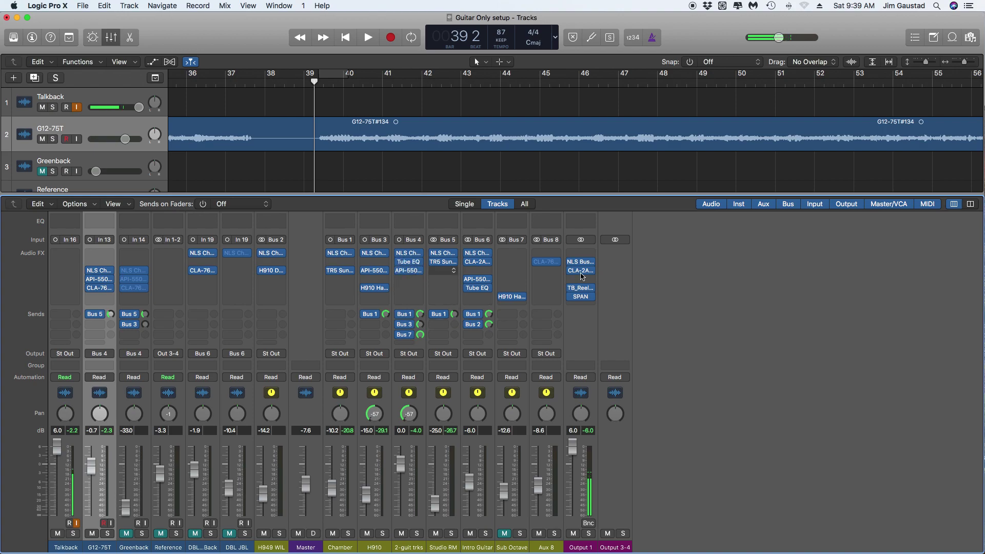
{"action": "left_click", "coordinate": [408, 262]}
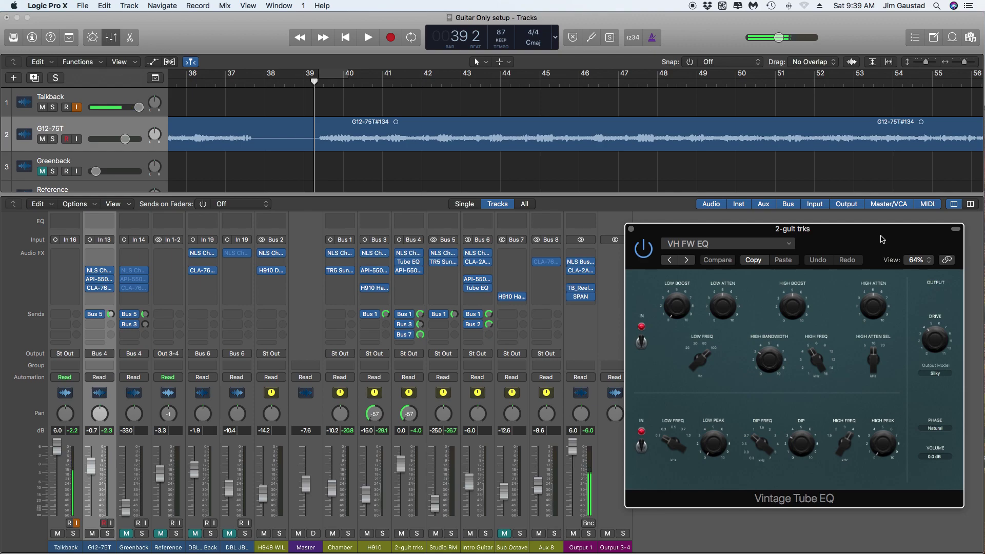
{"action": "mouse_move", "coordinate": [732, 296]}
{"action": "mouse_move", "coordinate": [865, 308]}
{"action": "mouse_move", "coordinate": [810, 419]}
{"action": "mouse_move", "coordinate": [803, 385]}
{"action": "mouse_move", "coordinate": [798, 309]}
{"action": "left_click", "coordinate": [632, 231]}
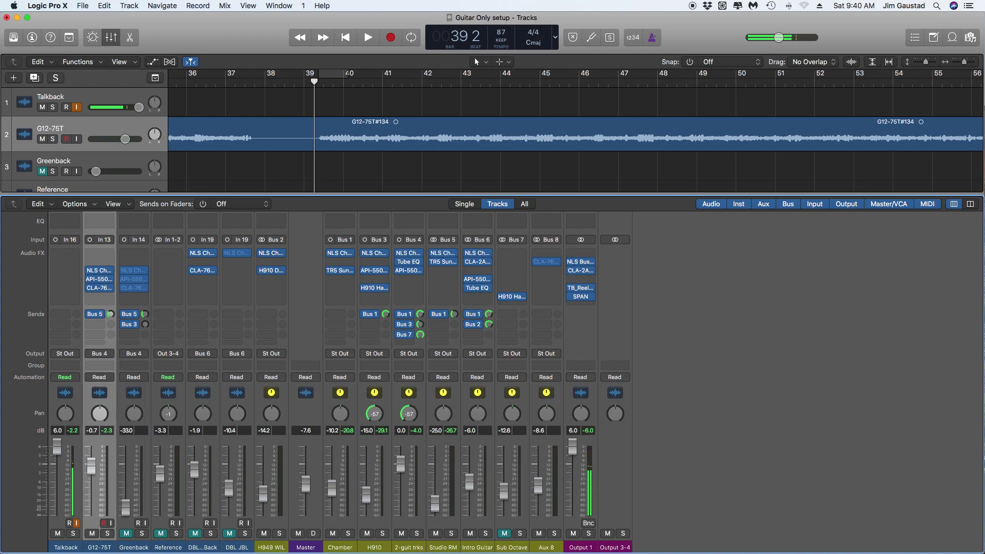
Open the Chamber's TR5 Sunset Sound reverb (VH1 Chamber, Plate 1) and position its window.
{"action": "key", "text": "v"}
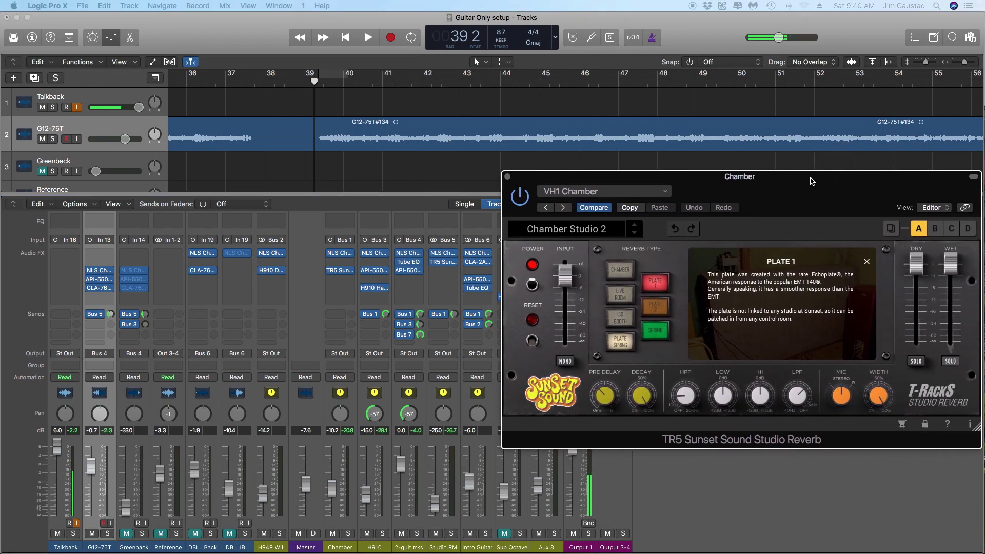
{"action": "left_click_drag", "start_coordinate": [809, 179], "coordinate": [803, 173]}
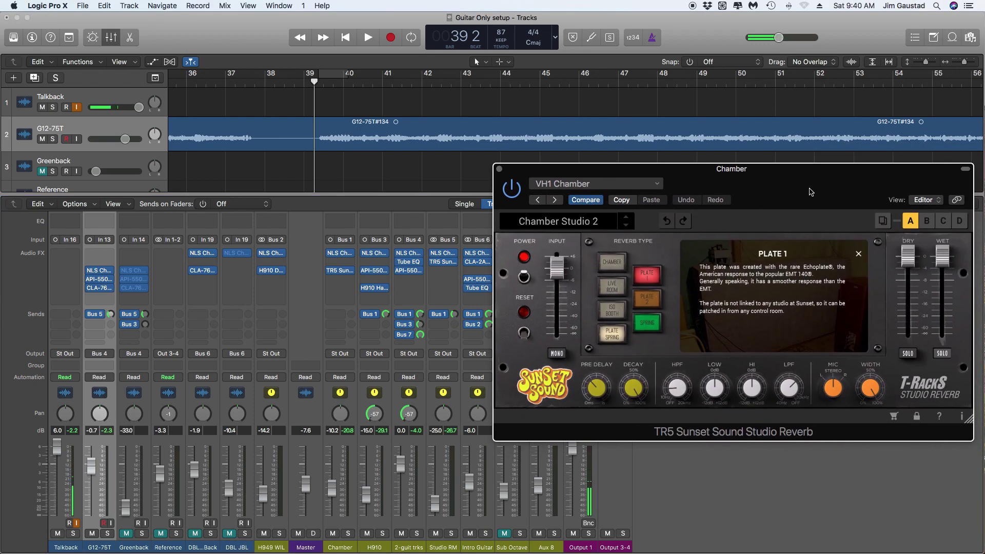
{"action": "mouse_move", "coordinate": [594, 396]}
{"action": "mouse_move", "coordinate": [674, 391]}
{"action": "left_click_drag", "start_coordinate": [778, 170], "coordinate": [816, 171]}
Close the reverb and play from bar 39, briefly soloing the Chamber return.
{"action": "key", "text": "super+w"}
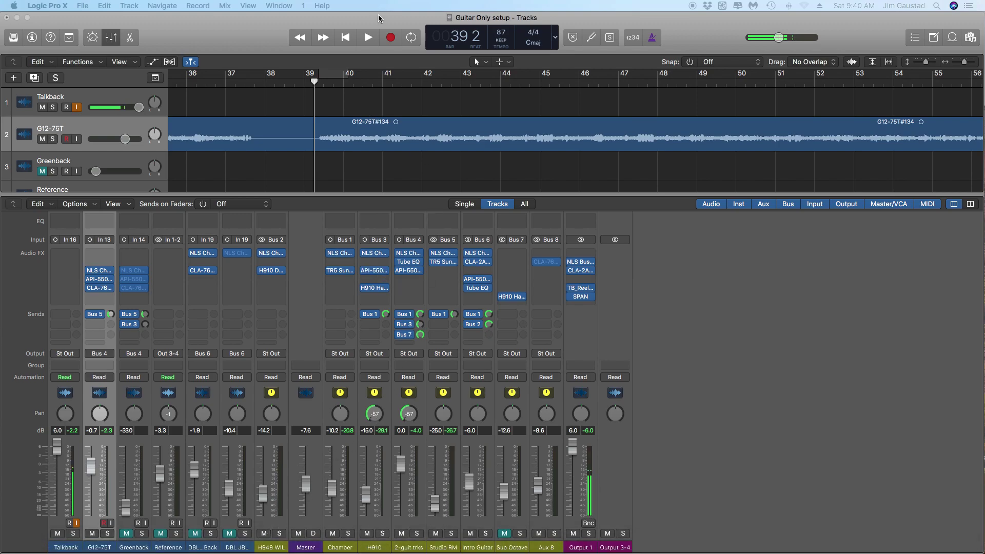
{"action": "left_click", "coordinate": [368, 38]}
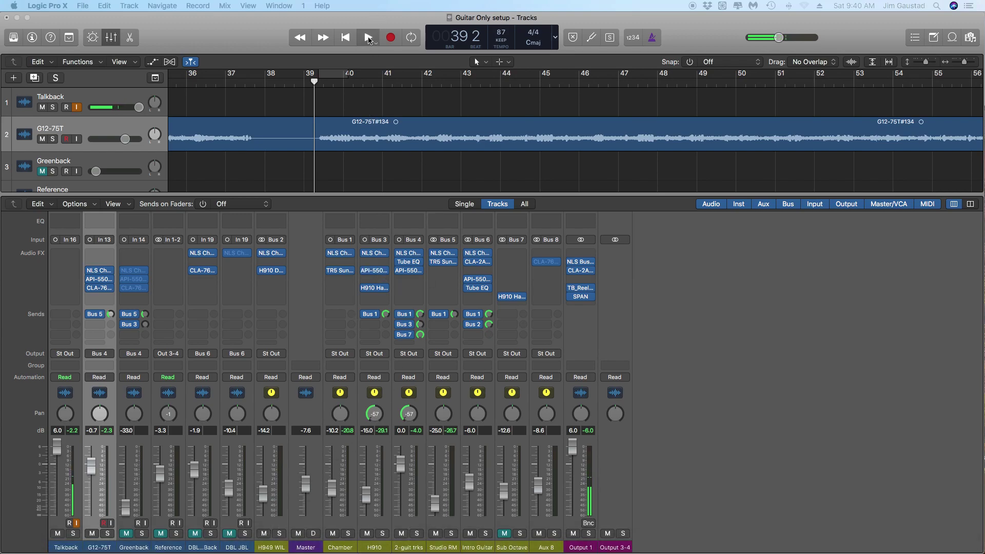
{"action": "left_click", "coordinate": [347, 533]}
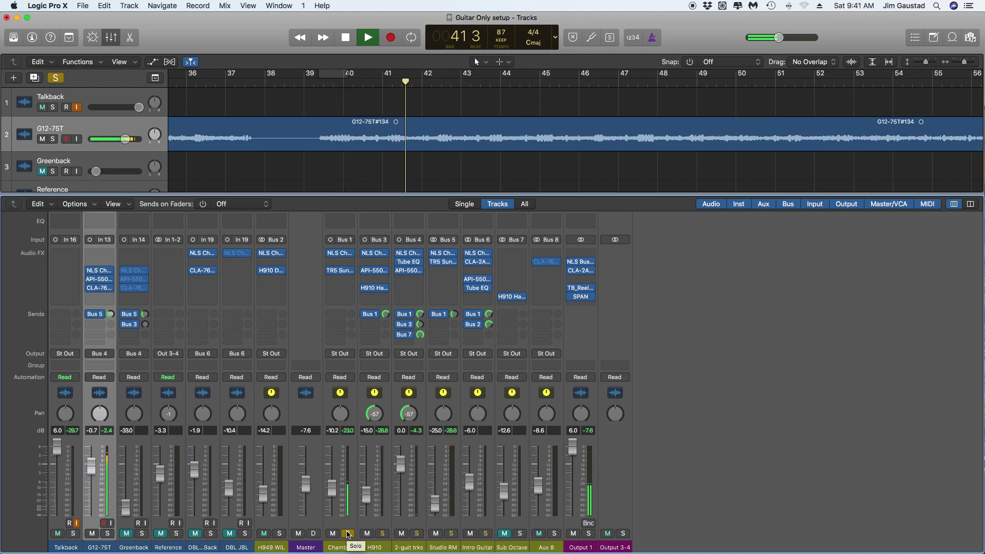
{"action": "left_click", "coordinate": [348, 534]}
{"action": "key", "text": "space"}
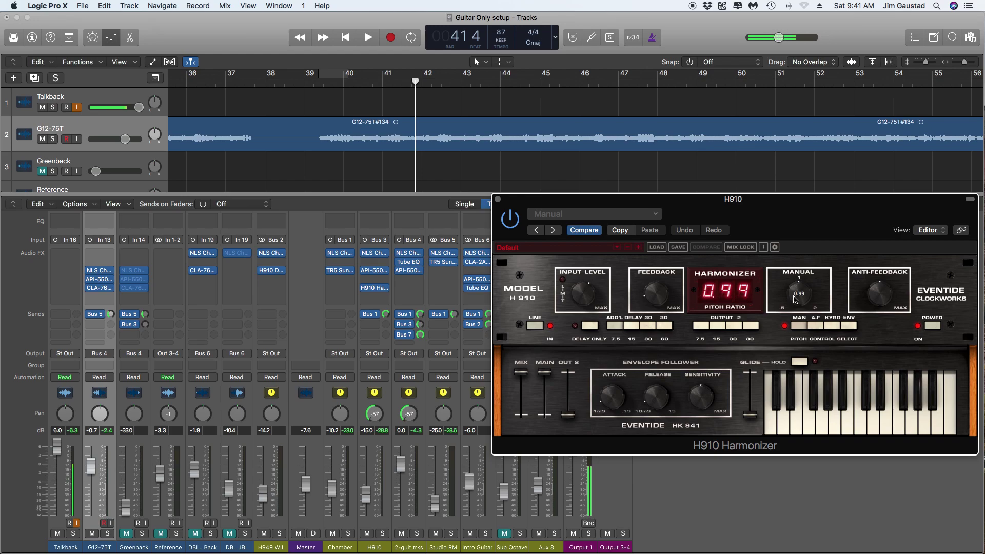
Read the H910 Harmonizer's knob values, then close its plug-in window.
{"action": "mouse_move", "coordinate": [783, 300]}
{"action": "mouse_move", "coordinate": [656, 304]}
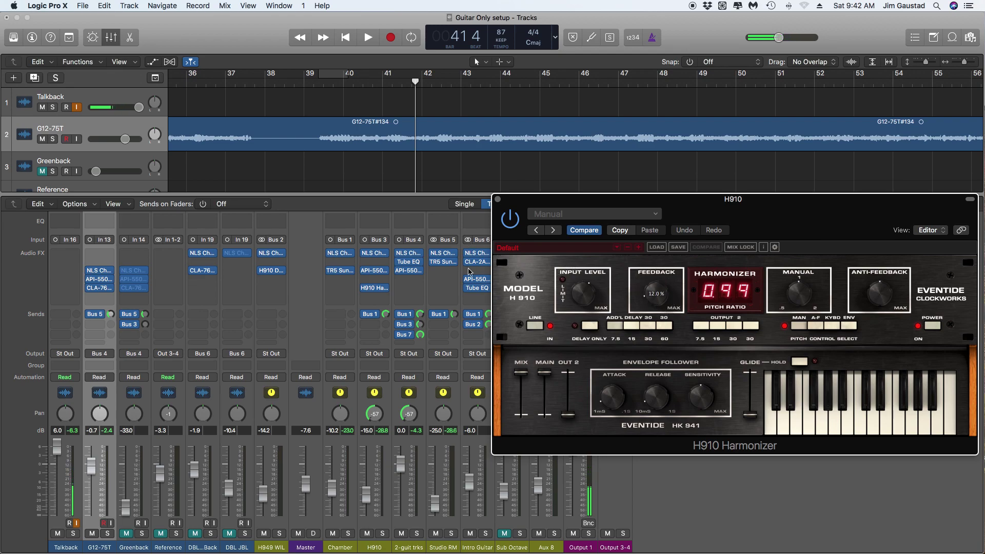
{"action": "mouse_move", "coordinate": [547, 372]}
{"action": "key", "text": "super+w"}
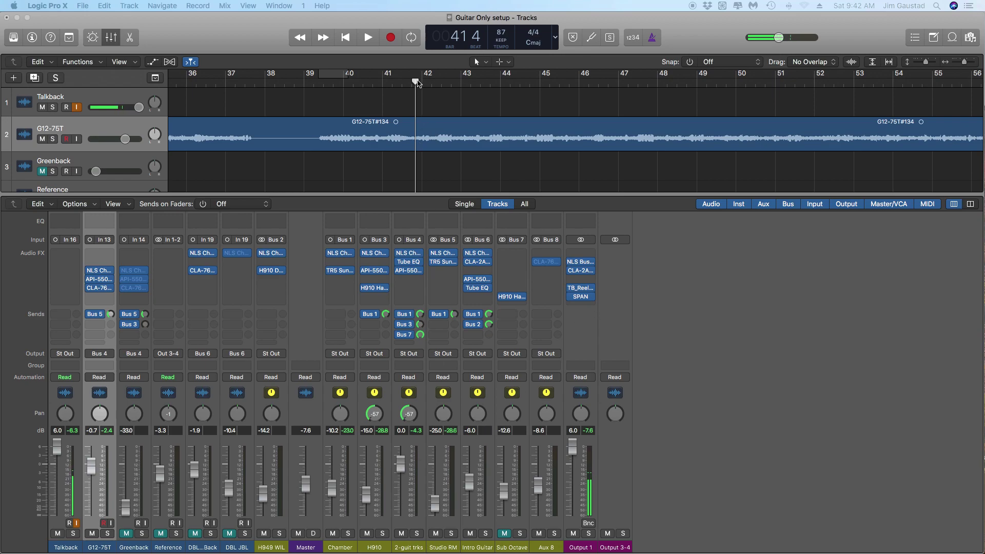
{"action": "left_click_drag", "start_coordinate": [418, 83], "coordinate": [319, 86]}
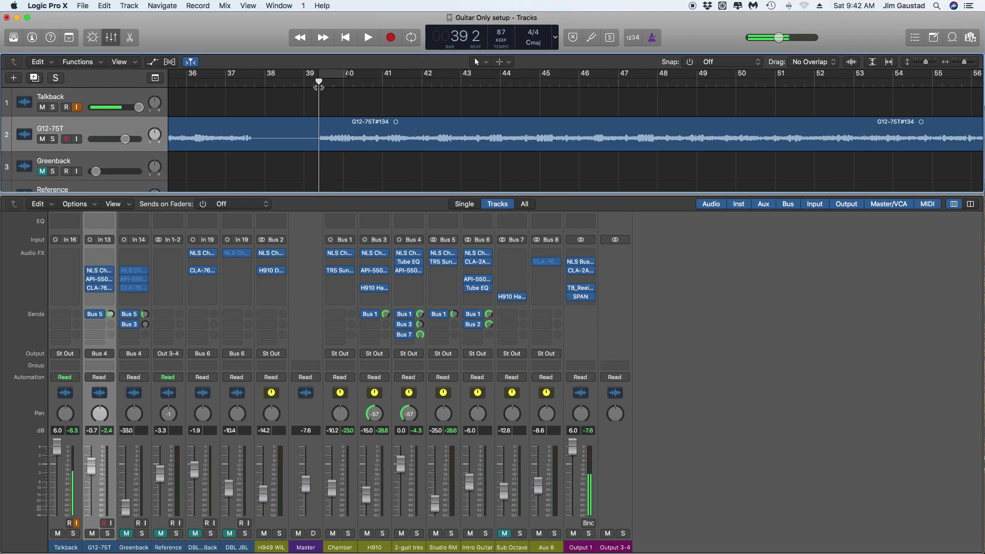
{"action": "key", "text": "space"}
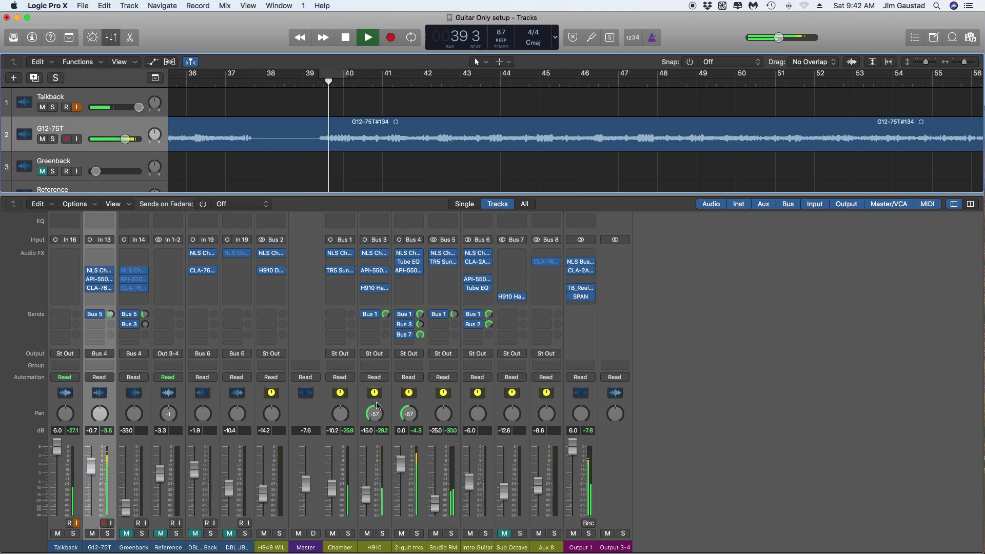
{"action": "left_click", "coordinate": [366, 534]}
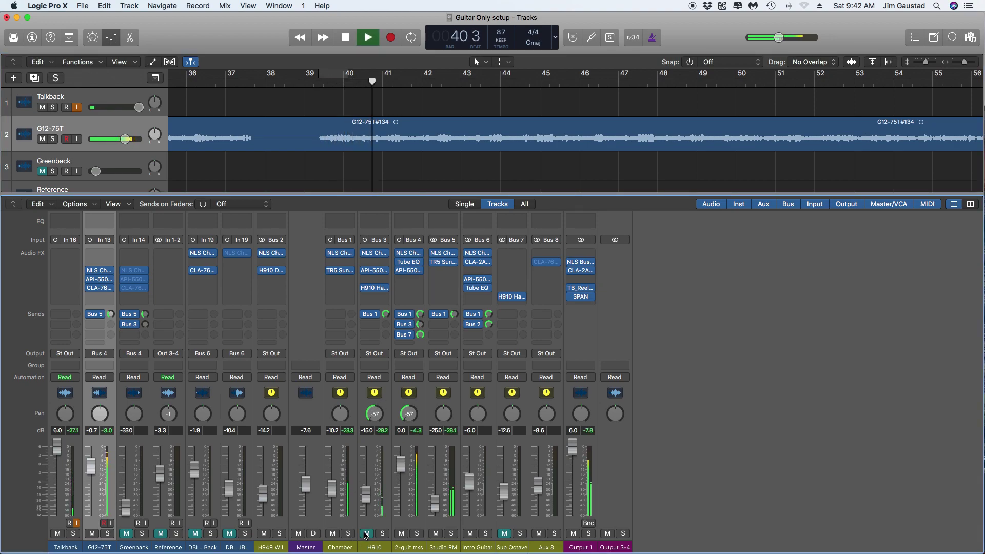
{"action": "left_click", "coordinate": [366, 533]}
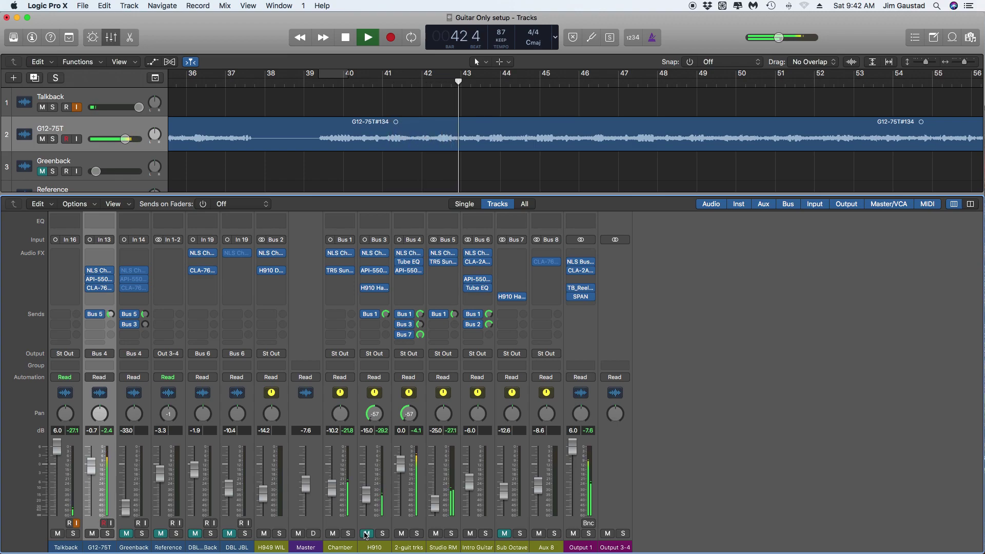
{"action": "left_click", "coordinate": [366, 534]}
{"action": "left_click", "coordinate": [366, 533]}
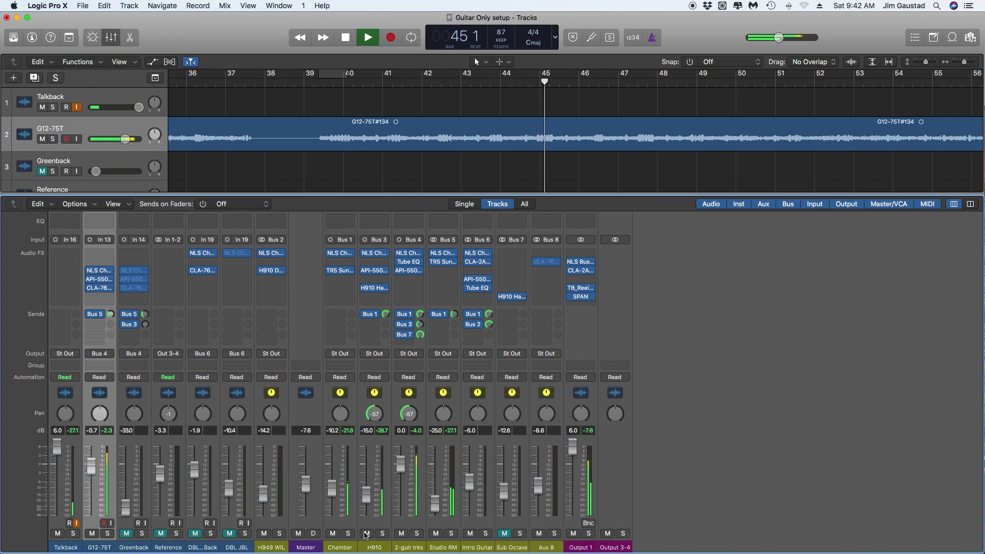
{"action": "left_click", "coordinate": [366, 534]}
{"action": "left_click", "coordinate": [366, 533]}
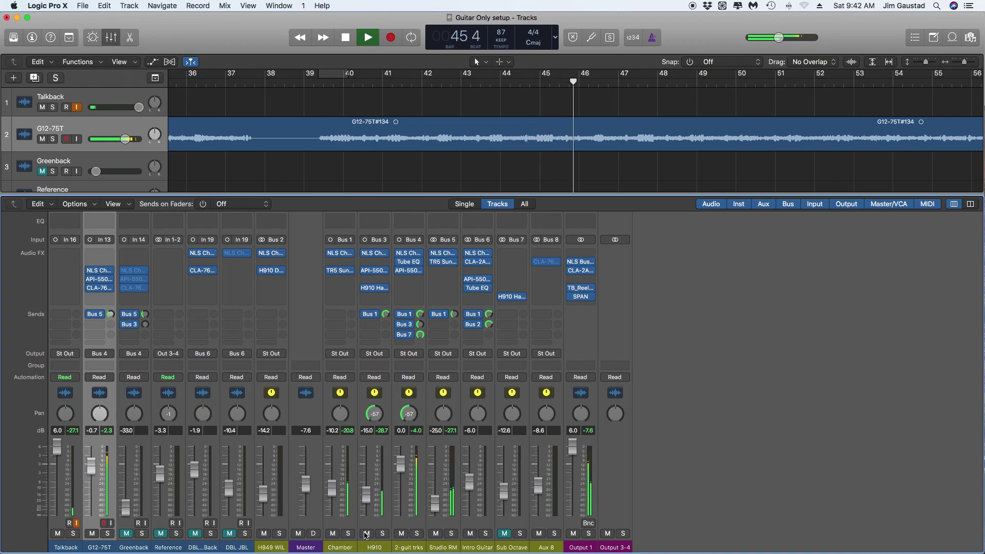
{"action": "left_click", "coordinate": [355, 40]}
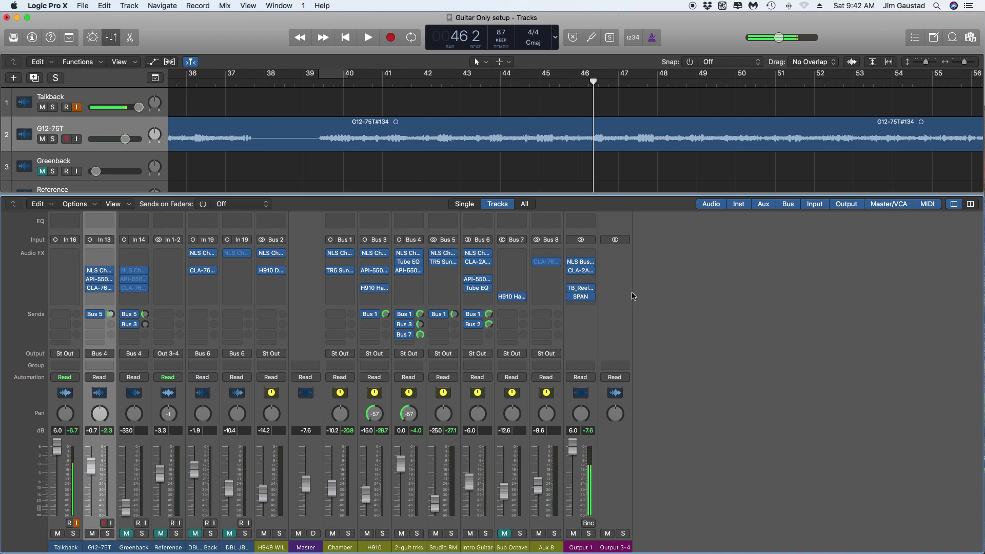
{"action": "mouse_move", "coordinate": [585, 272]}
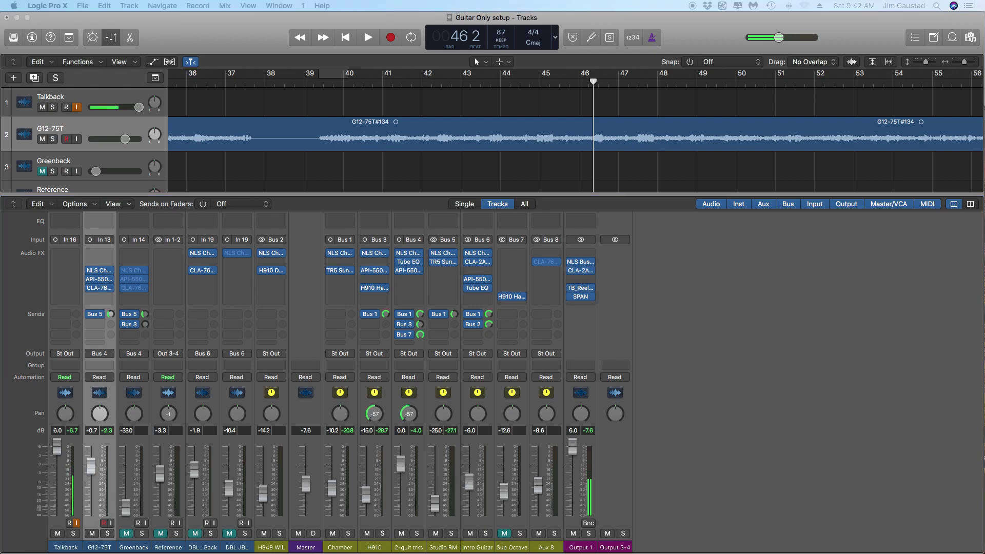
{"action": "left_click_drag", "start_coordinate": [984, 51], "coordinate": [872, 209]}
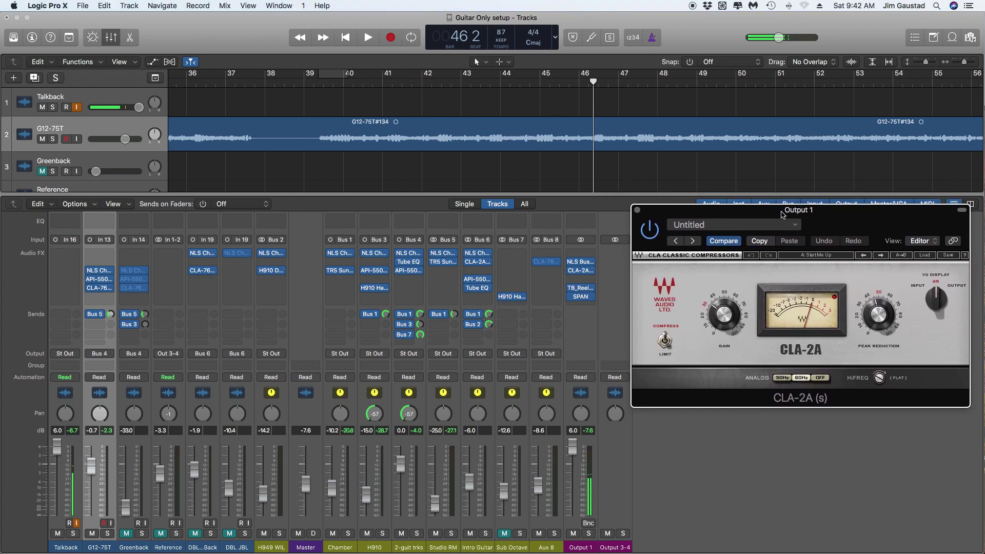
{"action": "left_click_drag", "start_coordinate": [593, 82], "coordinate": [314, 88]}
{"action": "key", "text": "space"}
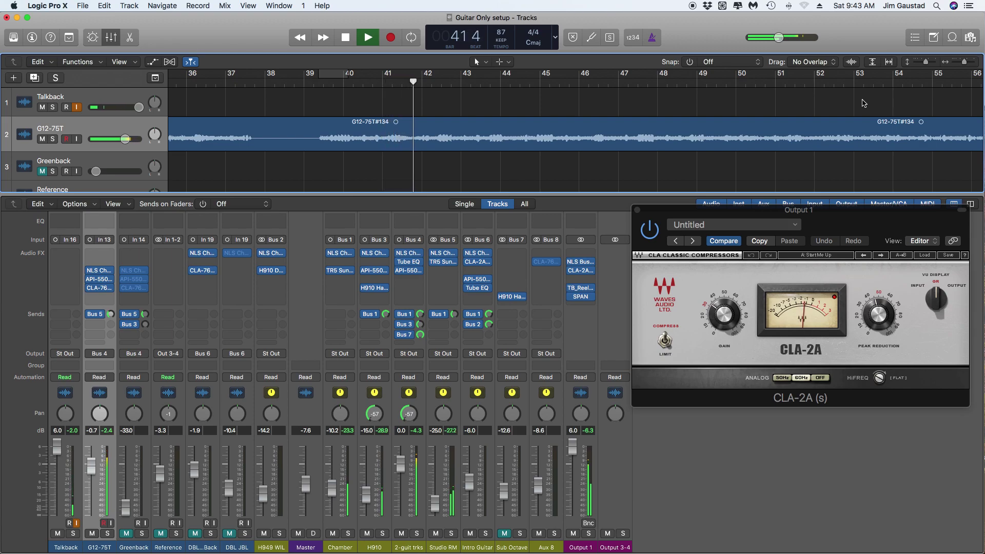
{"action": "key", "text": "space"}
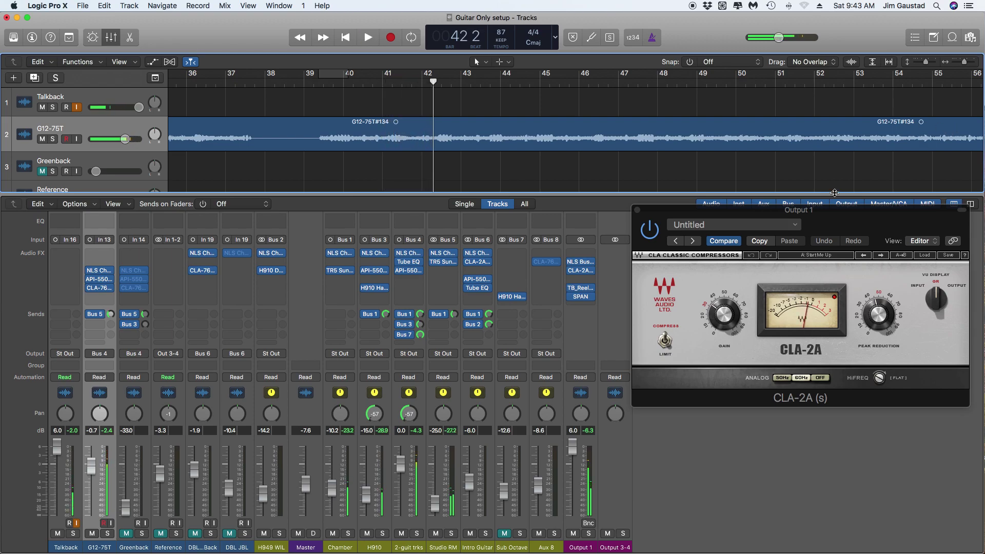
Swap the CLA-2A for Output 1's TB_ReelBus_v3 (Swiss legends) and move the playhead to bar 39.
{"action": "left_click", "coordinate": [638, 210]}
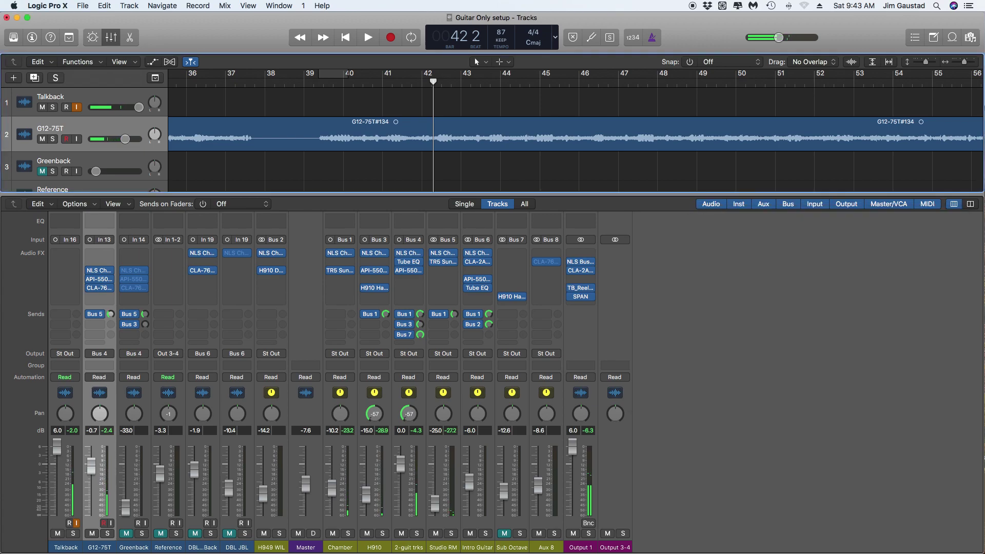
{"action": "left_click", "coordinate": [581, 288]}
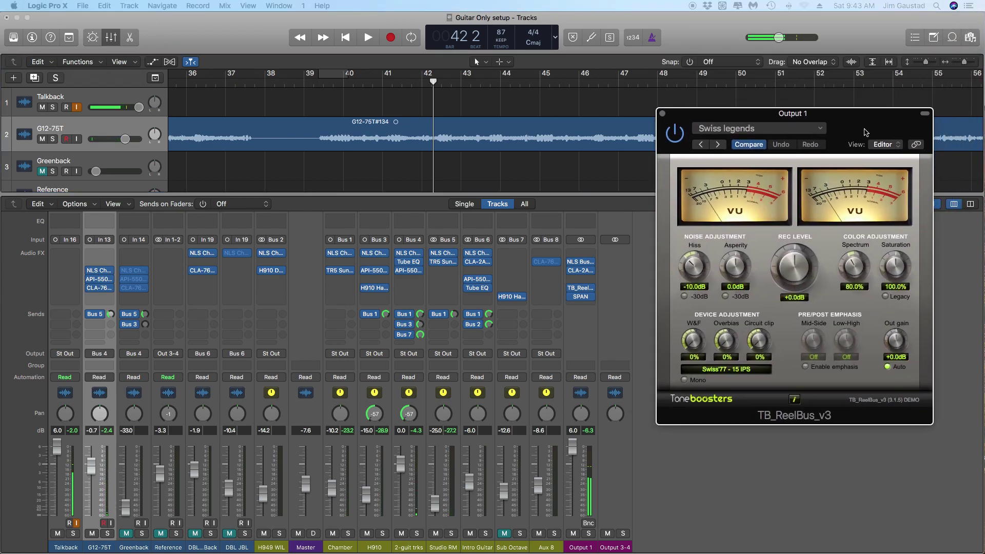
{"action": "left_click_drag", "start_coordinate": [874, 69], "coordinate": [866, 216]}
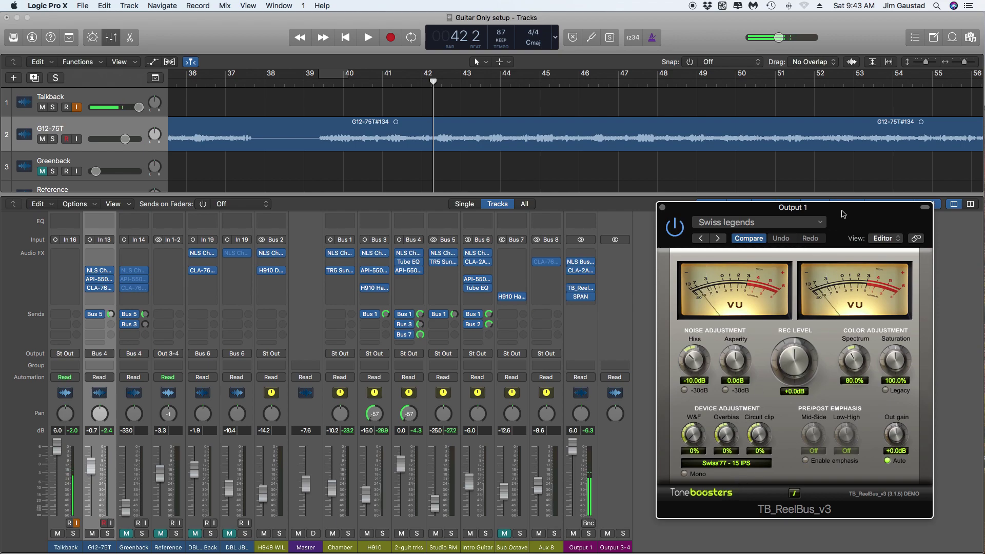
{"action": "left_click_drag", "start_coordinate": [843, 214], "coordinate": [854, 235]}
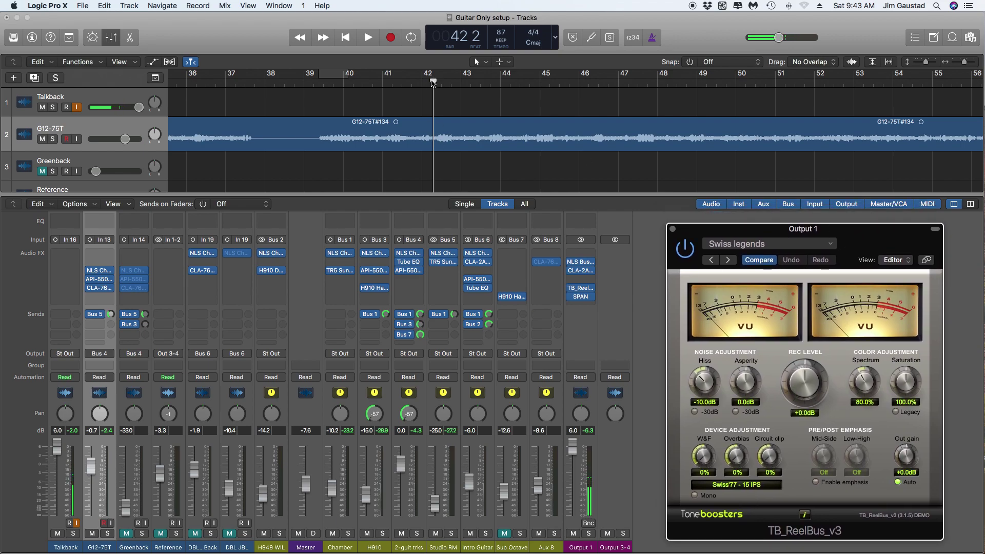
{"action": "left_click_drag", "start_coordinate": [432, 82], "coordinate": [320, 90]}
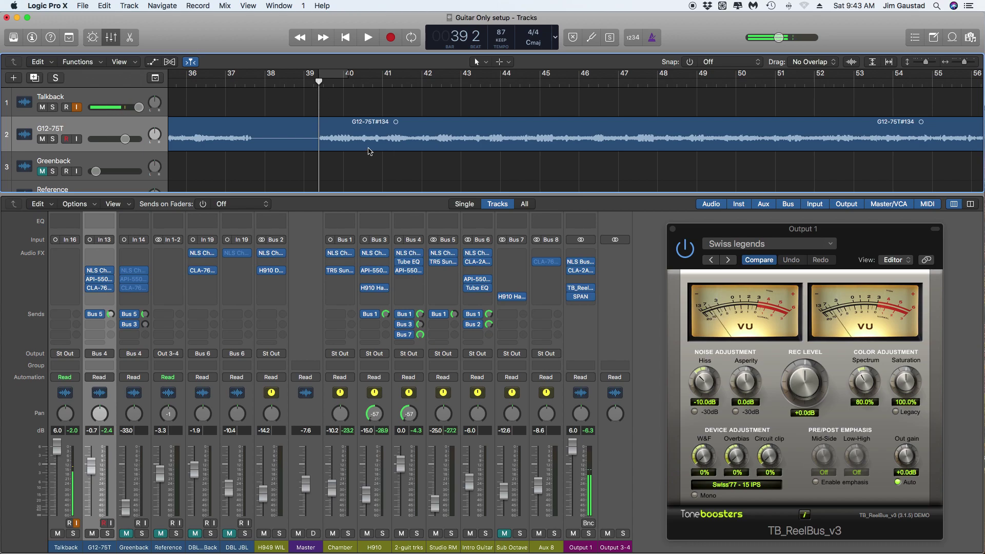
Play from bar 39, toggling TB_ReelBus bypass repeatedly, leave it enabled, and stop at bar 45.
{"action": "left_click", "coordinate": [368, 38]}
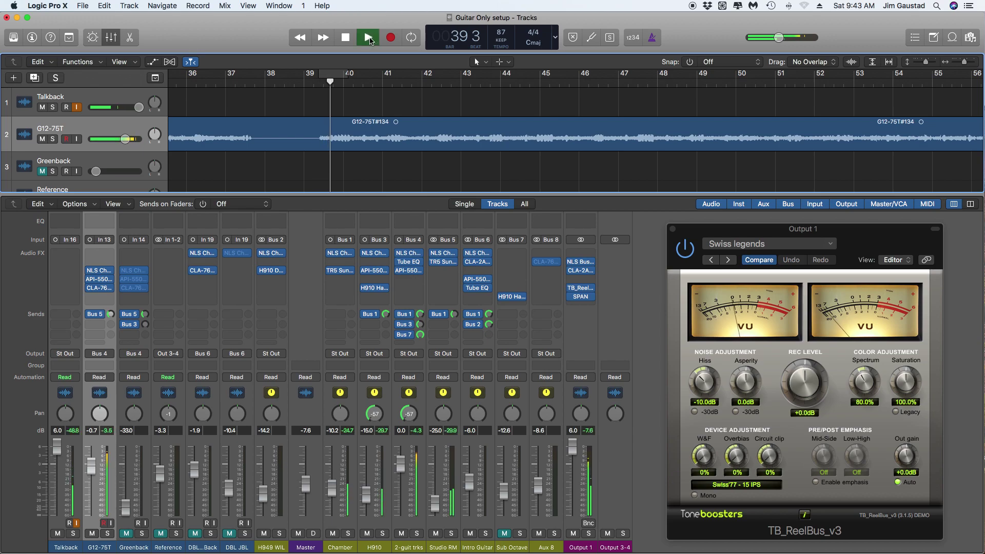
{"action": "left_click", "coordinate": [685, 251]}
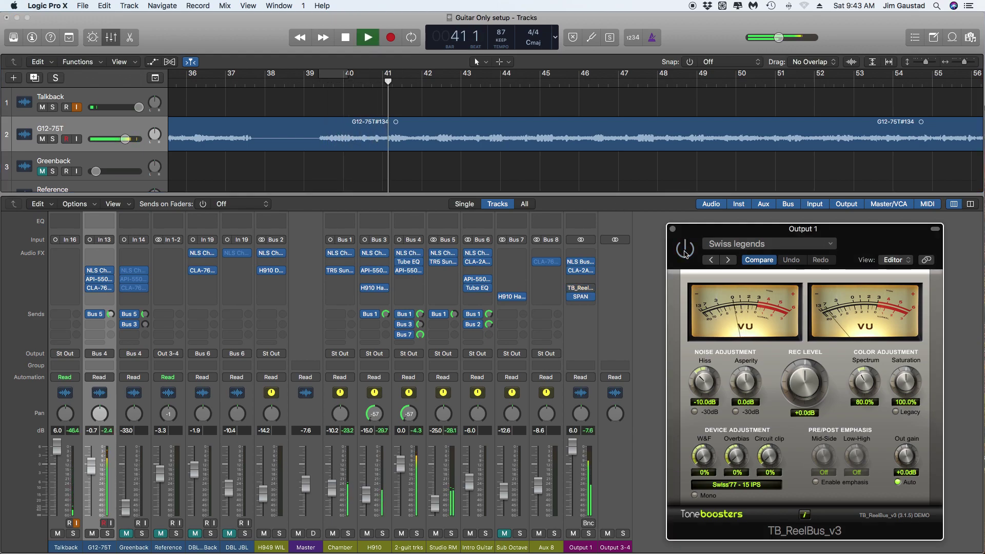
{"action": "left_click", "coordinate": [685, 251]}
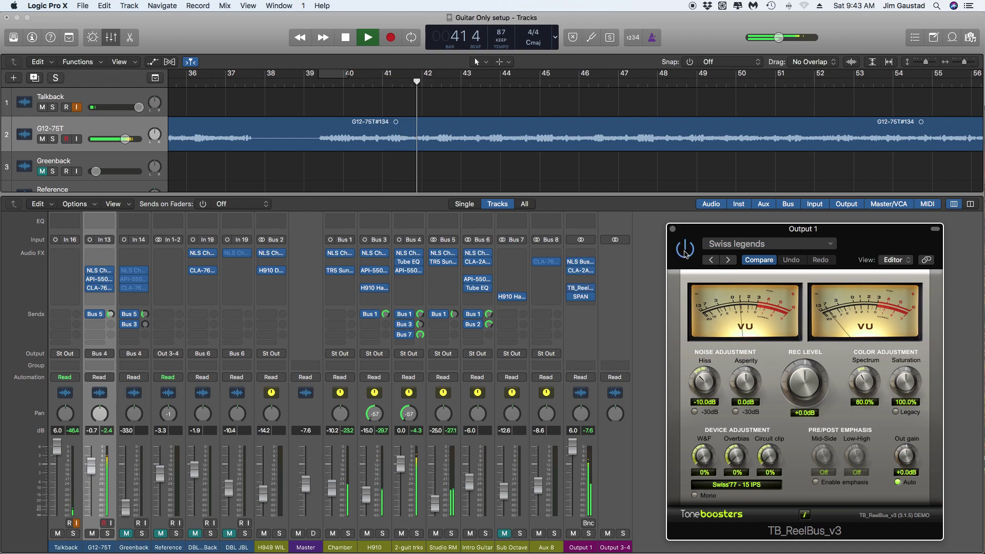
{"action": "left_click", "coordinate": [685, 251]}
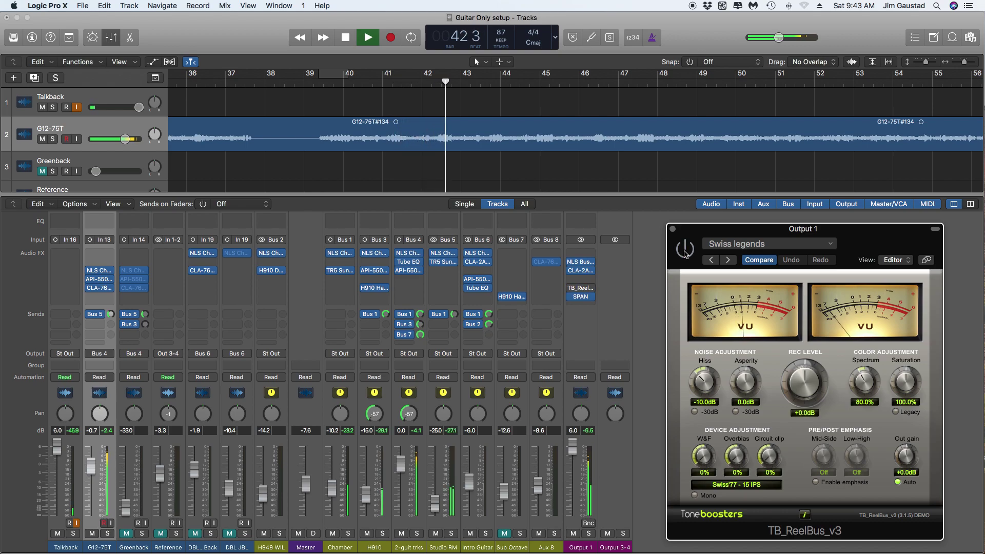
{"action": "left_click", "coordinate": [685, 251]}
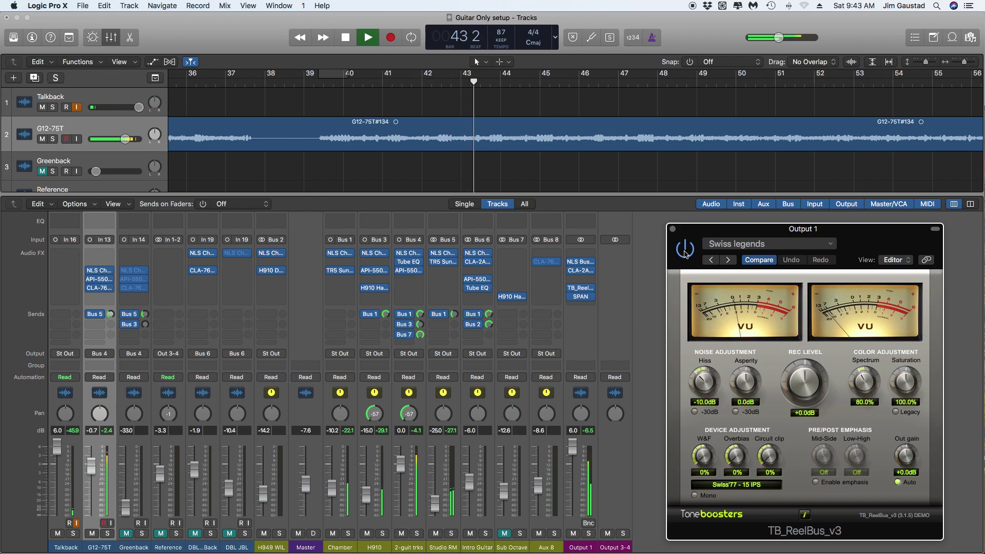
{"action": "left_click", "coordinate": [685, 252]}
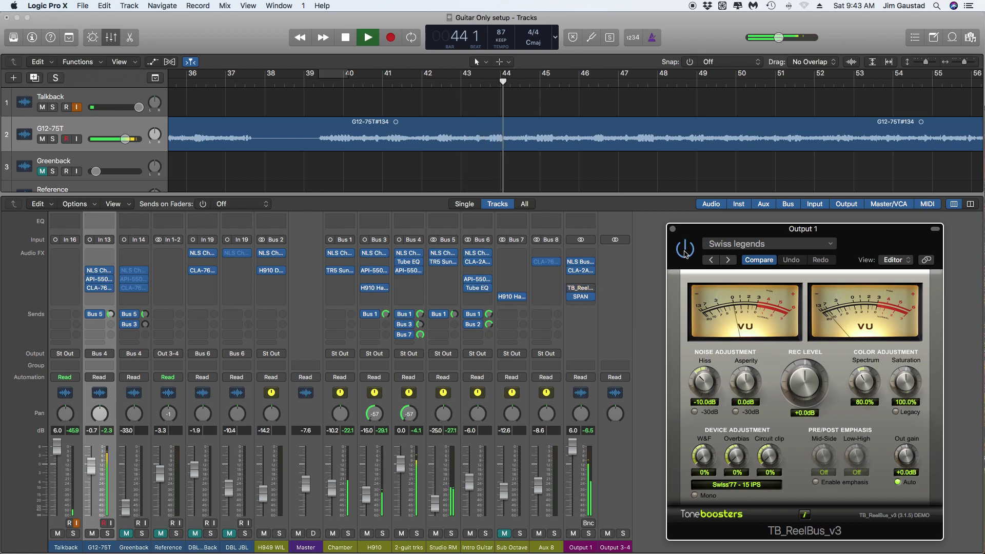
{"action": "left_click", "coordinate": [685, 251]}
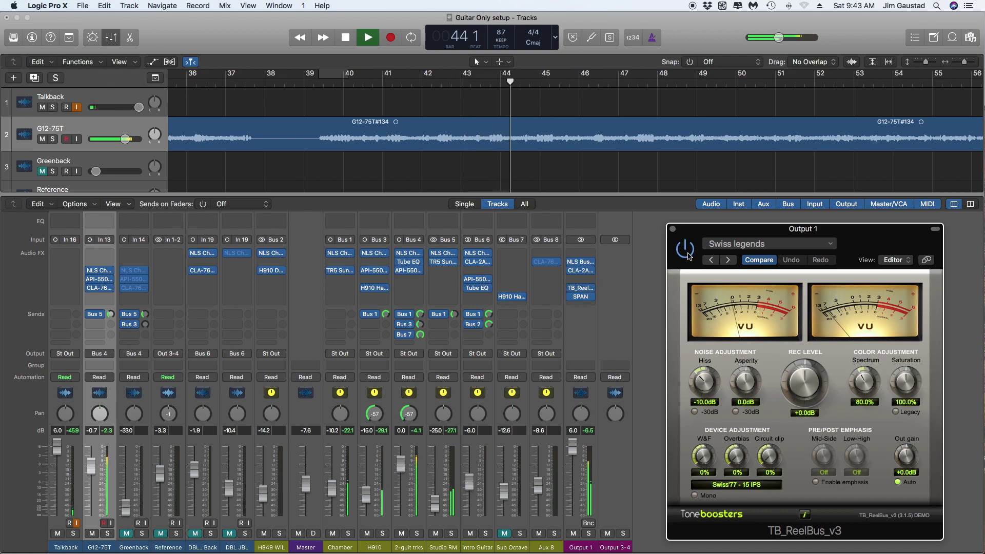
{"action": "left_click", "coordinate": [346, 37]}
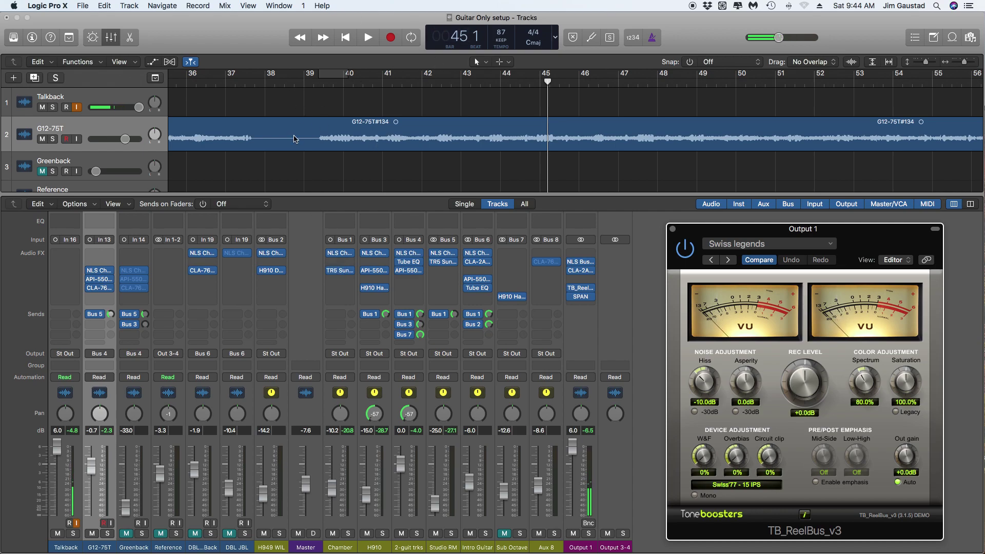
Mute the G12-75T strip, drag the playhead to bar 40 beat 1, and unmute DBL GrnBack.
{"action": "scroll", "coordinate": [296, 139], "scroll_direction": "down", "scroll_amount": 1}
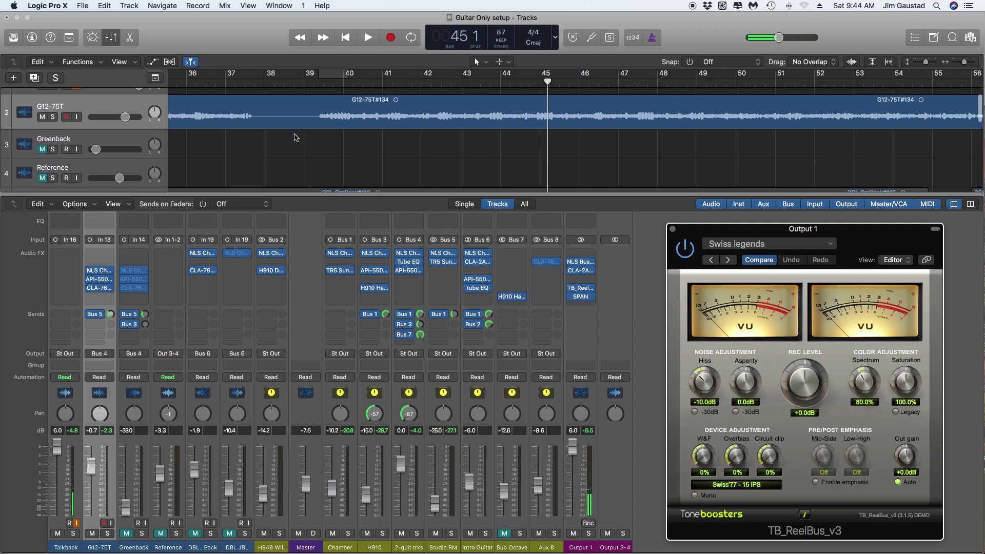
{"action": "left_click", "coordinate": [92, 534]}
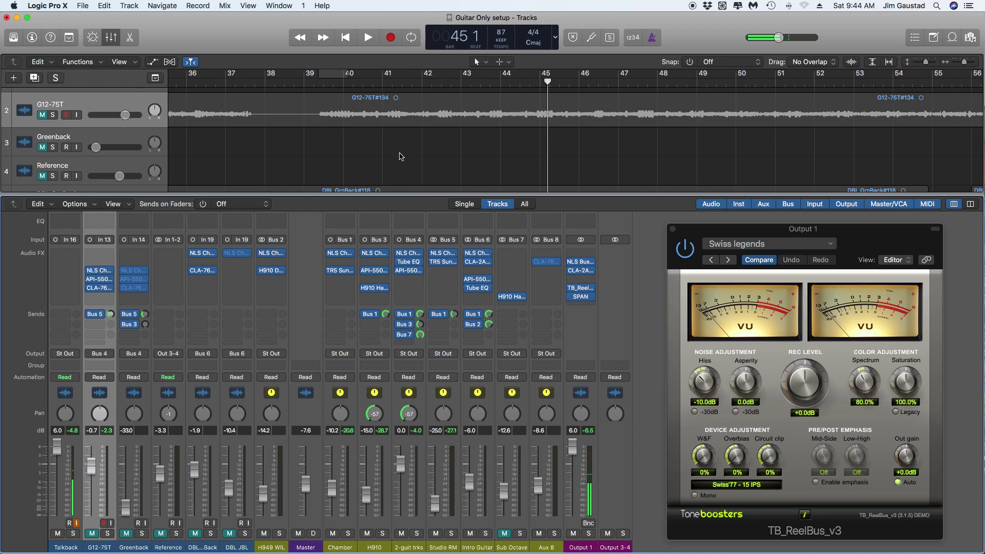
{"action": "scroll", "coordinate": [399, 158], "scroll_direction": "down", "scroll_amount": 2}
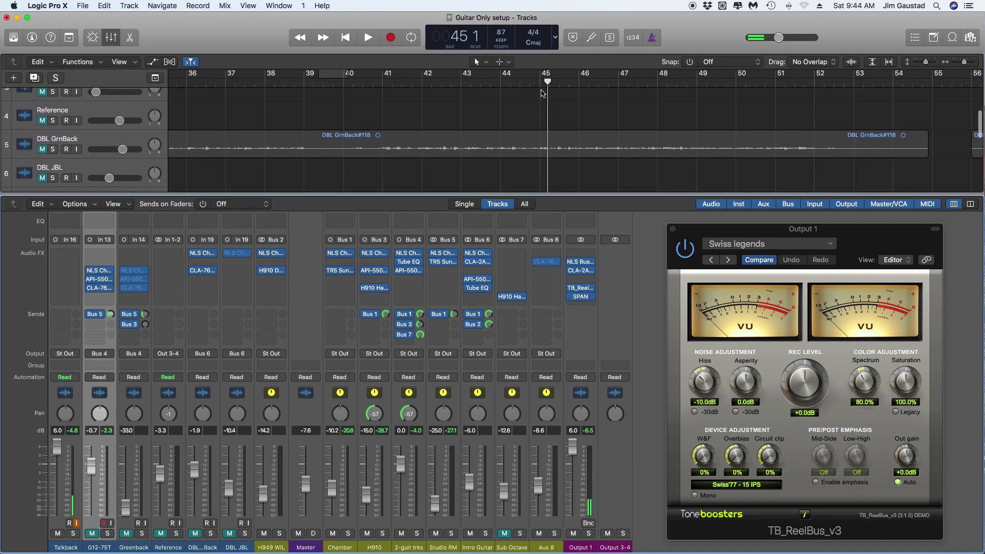
{"action": "left_click_drag", "start_coordinate": [547, 85], "coordinate": [349, 101]}
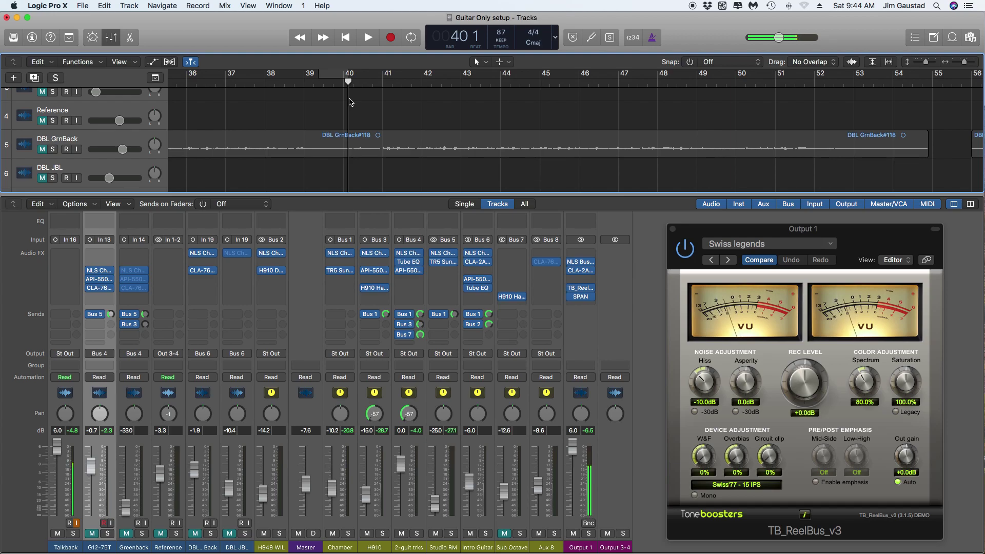
{"action": "left_click", "coordinate": [195, 534]}
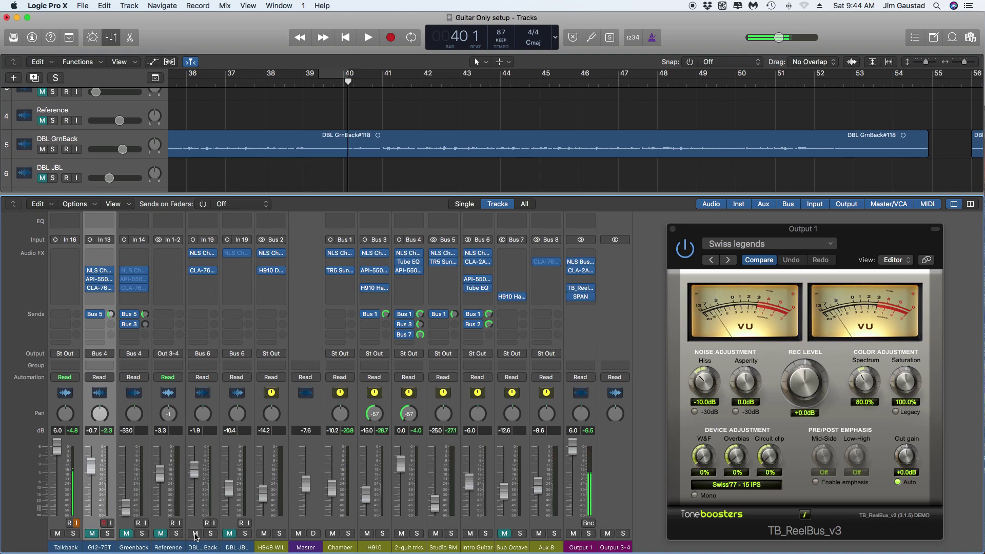
Play the doubled Greenback part with G12-75T muted from bar 40, stopping at bar 46.
{"action": "key", "text": "space"}
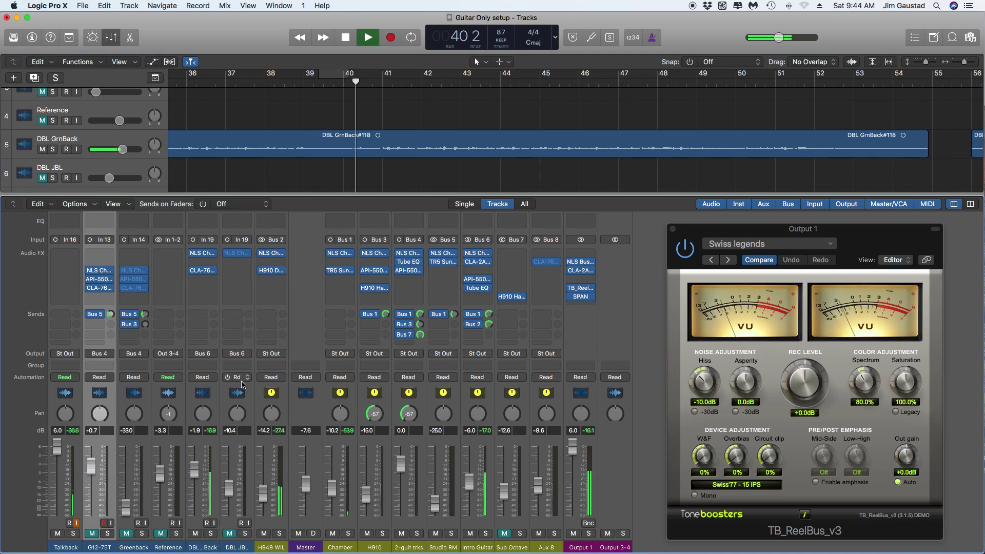
{"action": "mouse_move", "coordinate": [430, 263]}
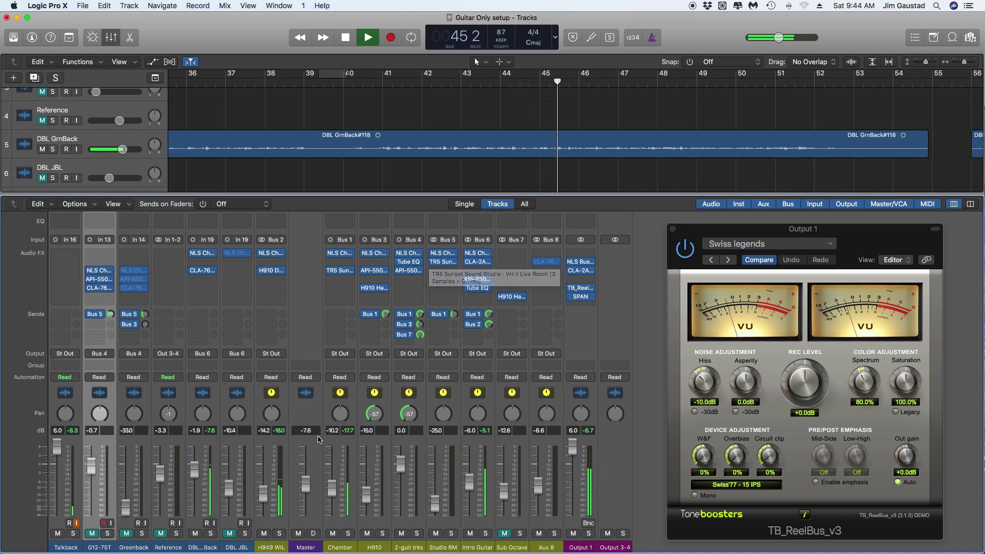
{"action": "key", "text": "space"}
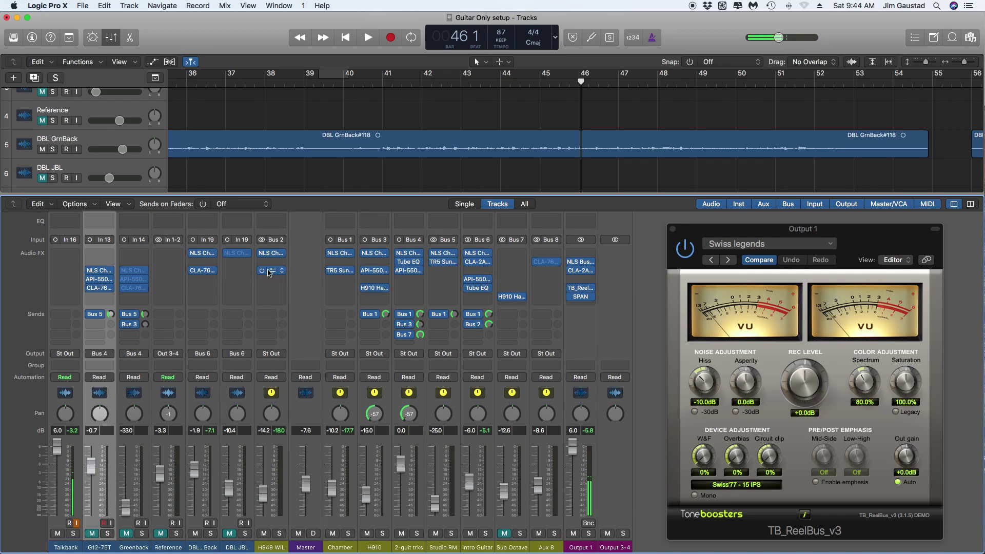
Show the H949 WIL channel's H910 Dual Harmonizer with 1.01 and 0.99 pitch ratios, moved clear of the tracks.
{"action": "left_click", "coordinate": [271, 272]}
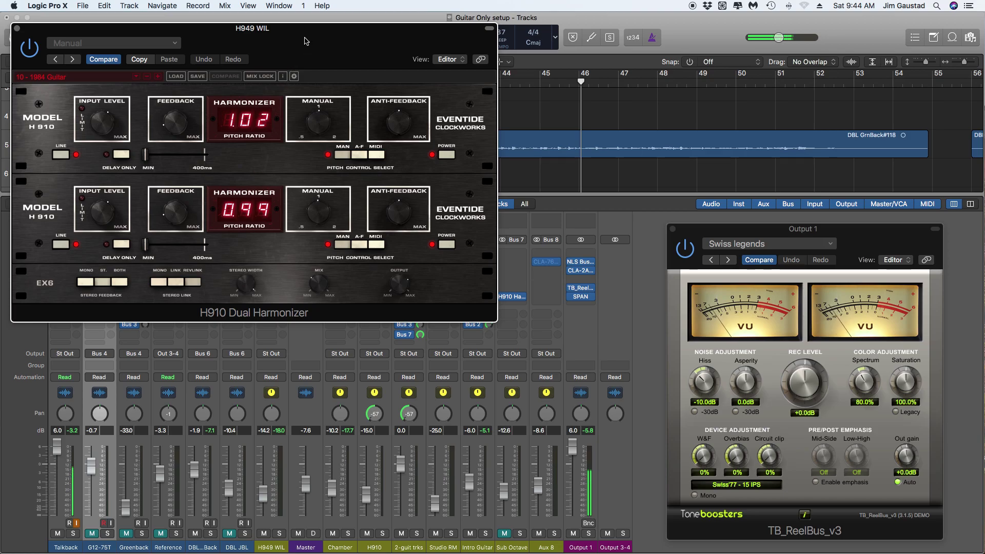
{"action": "left_click_drag", "start_coordinate": [304, 41], "coordinate": [347, 52]}
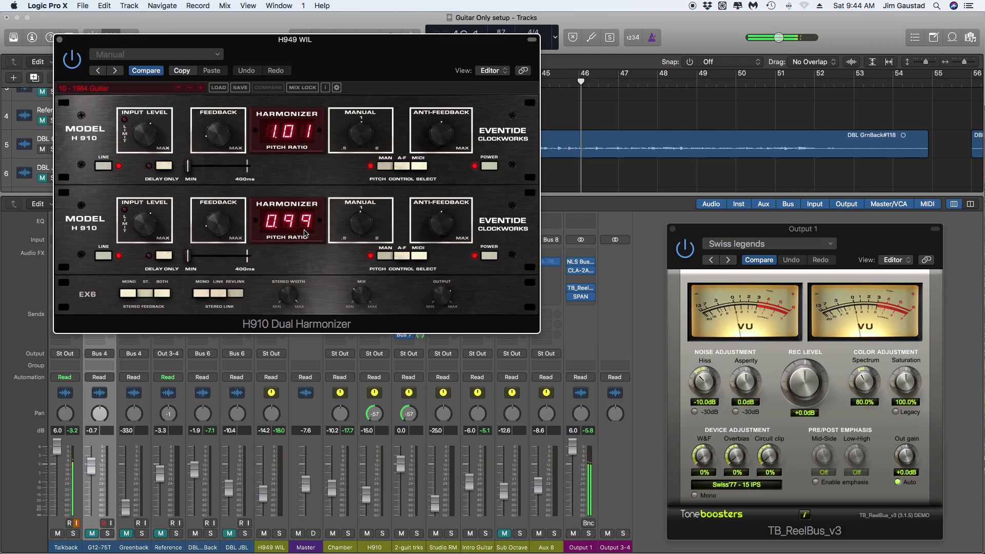
{"action": "mouse_move", "coordinate": [221, 146]}
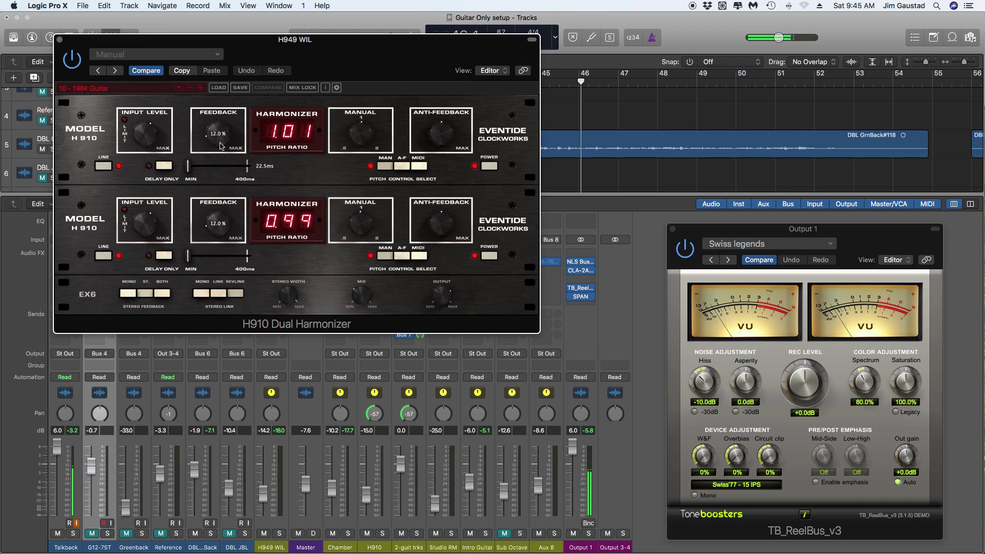
Close the H910 harmonizer window and play the intro from bar 46, stopping at bar 49 beat 3.
{"action": "left_click", "coordinate": [59, 40]}
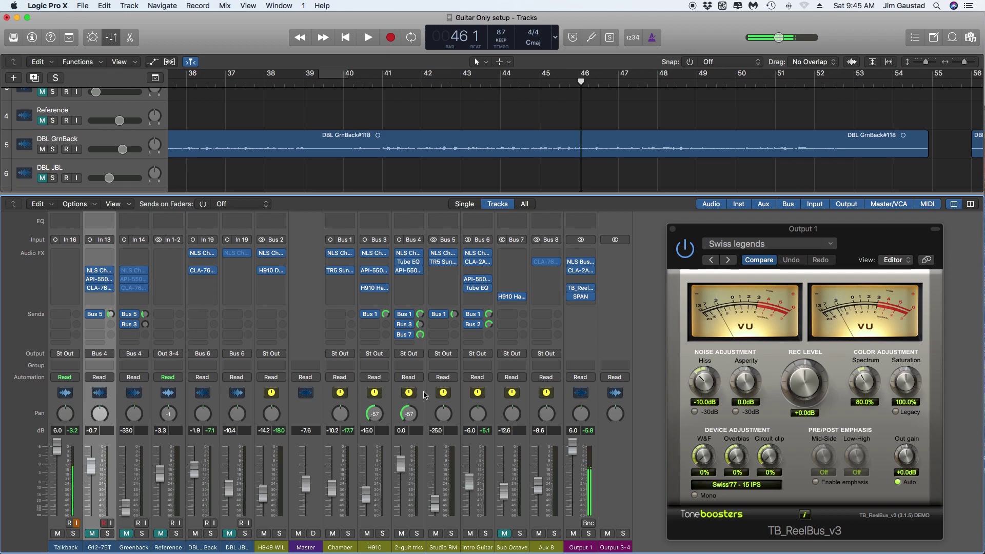
{"action": "left_click", "coordinate": [364, 39]}
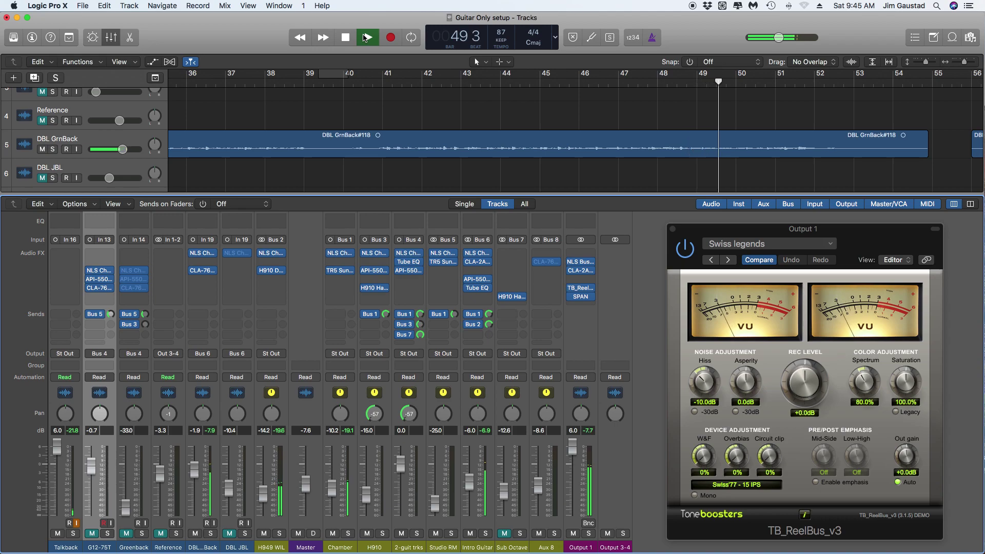
{"action": "left_click", "coordinate": [365, 38]}
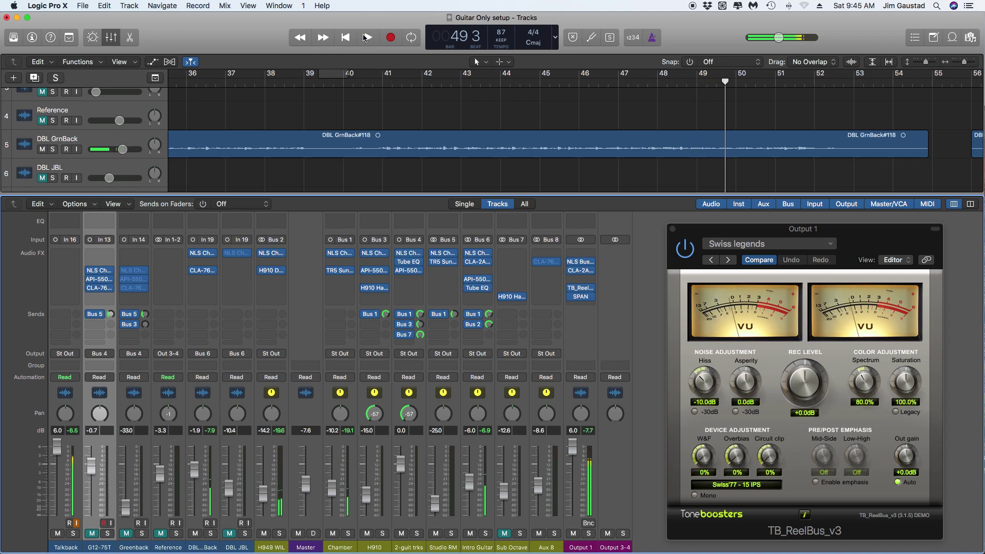